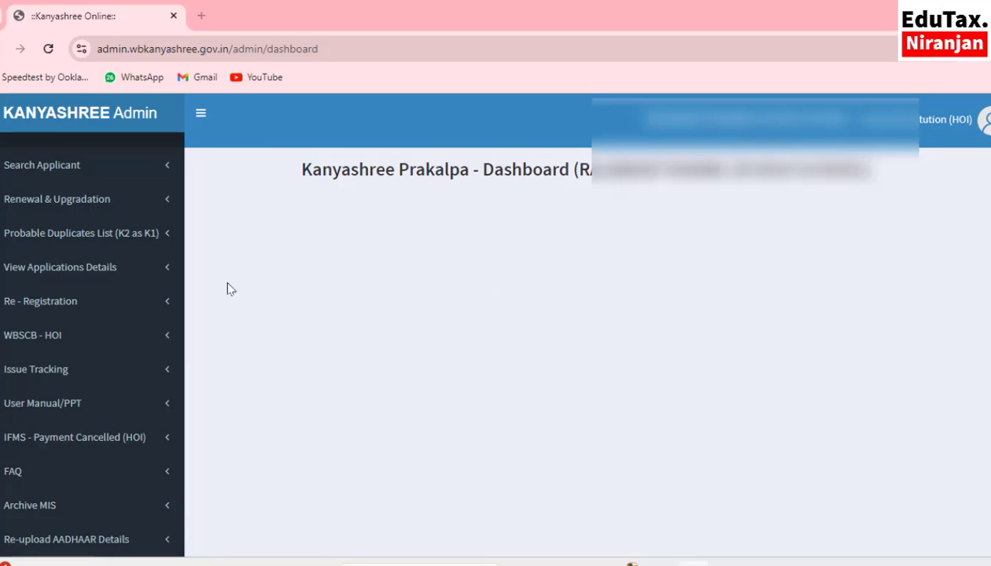
# Open the Renewal Form Entry for 2024-2025 and list the renewal forms for the year 2024 - 25.
pyautogui.click(70, 203)
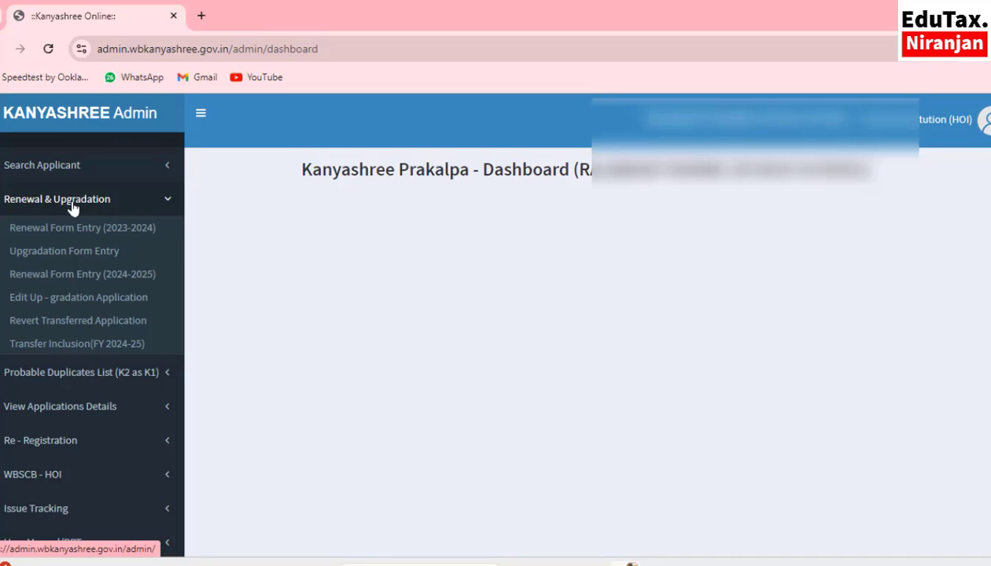
pyautogui.click(106, 280)
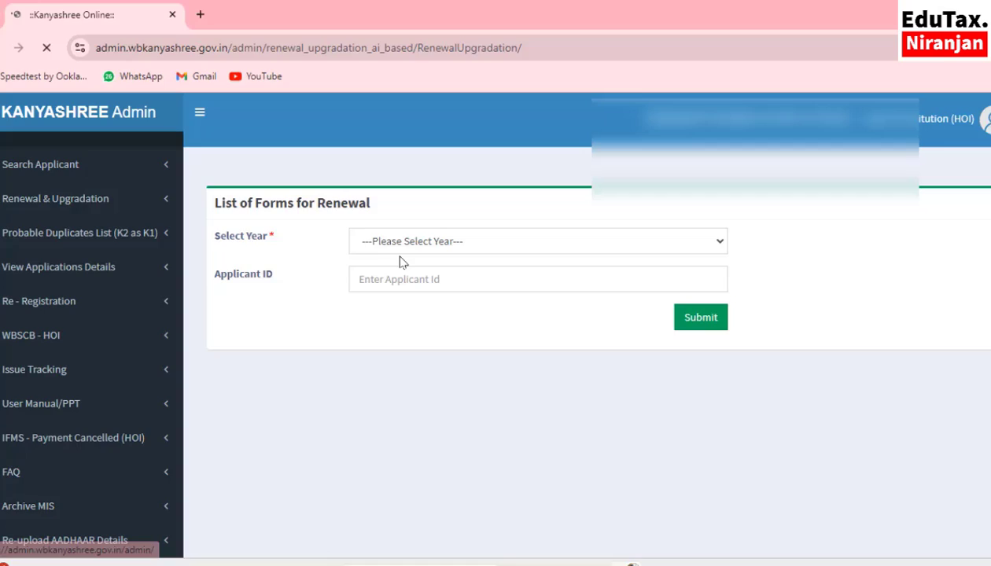
pyautogui.click(445, 245)
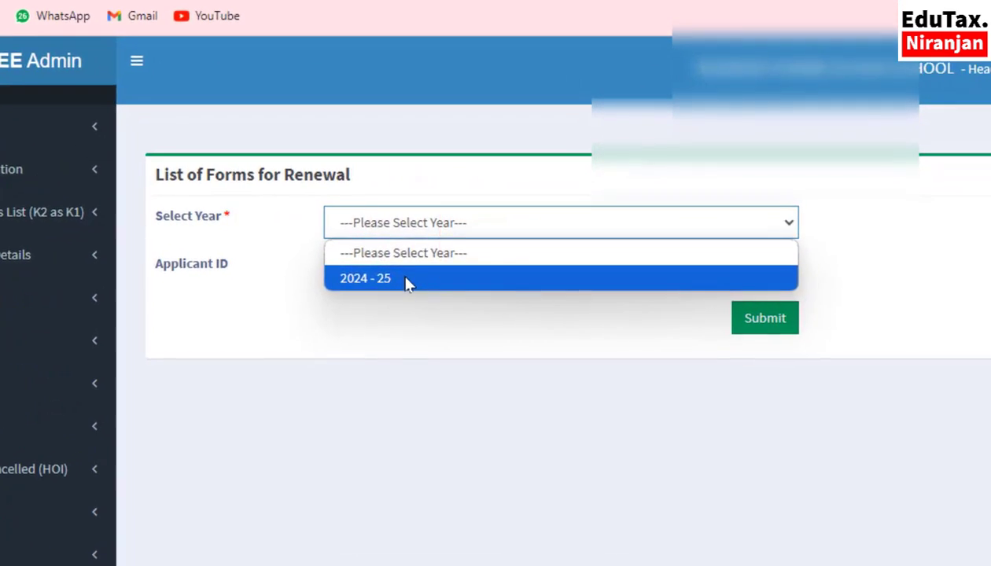
pyautogui.click(411, 284)
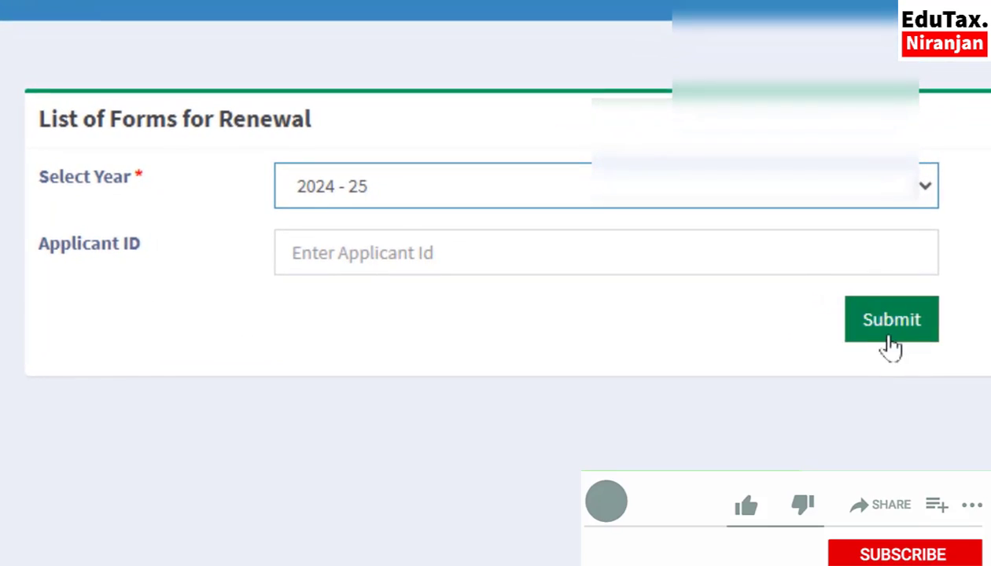
pyautogui.click(889, 342)
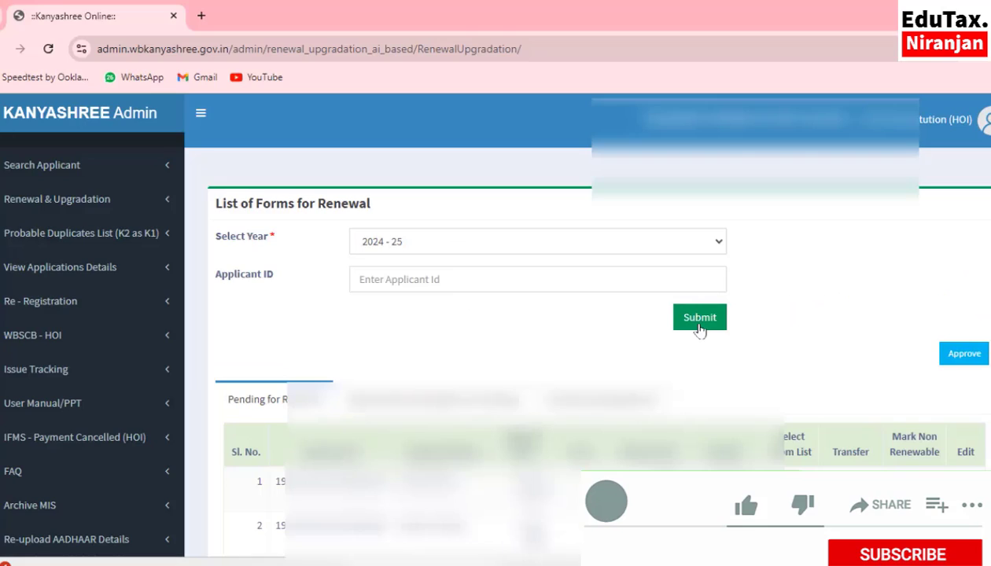
# Collapse the side menu and review the applicants pending for renewal, including their transfer, non-renewable and edit options.
pyautogui.scroll(-2, 699, 268)
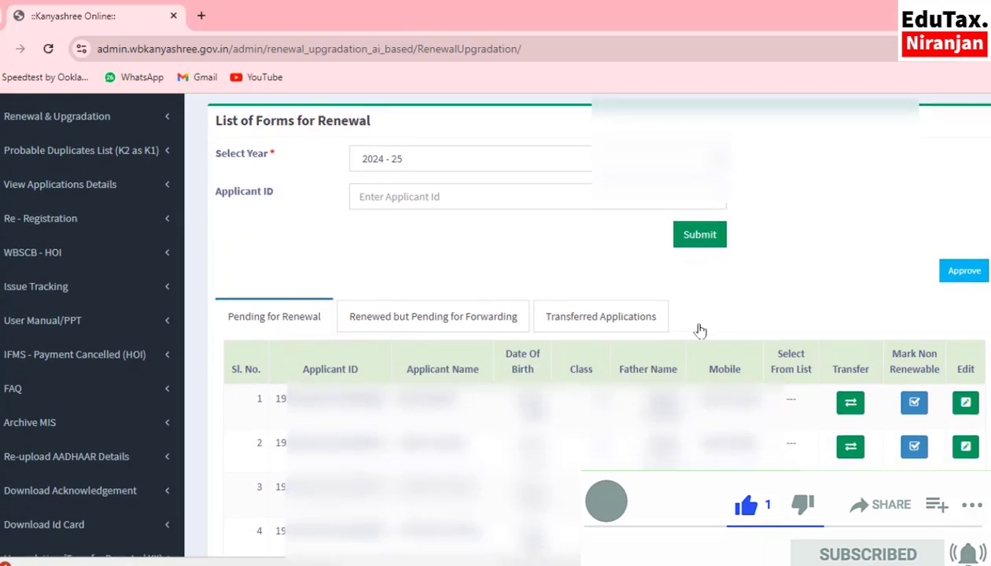
pyautogui.scroll(2, 315, 196)
pyautogui.click(198, 114)
pyautogui.scroll(-2, 198, 114)
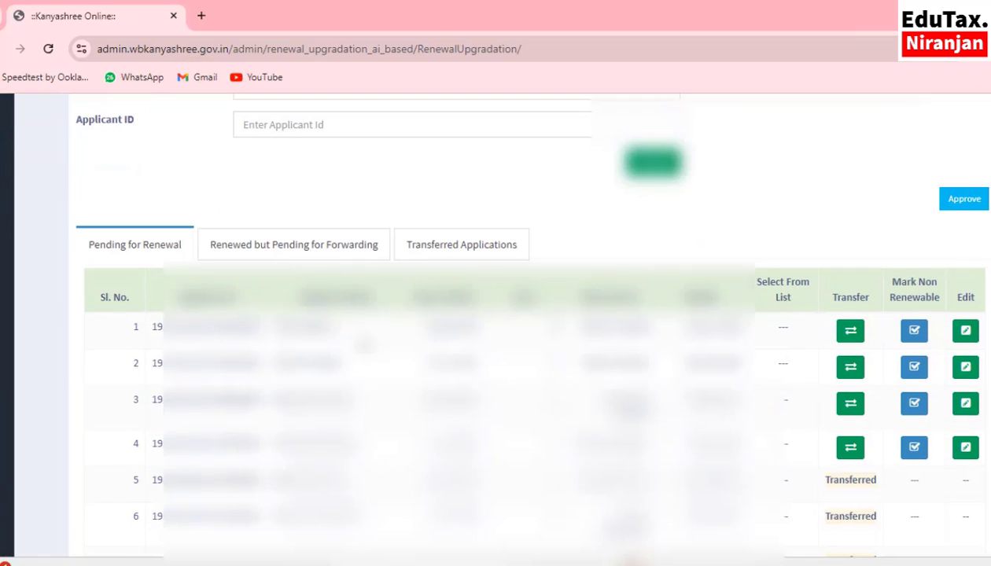
pyautogui.scroll(-1, 531, 322)
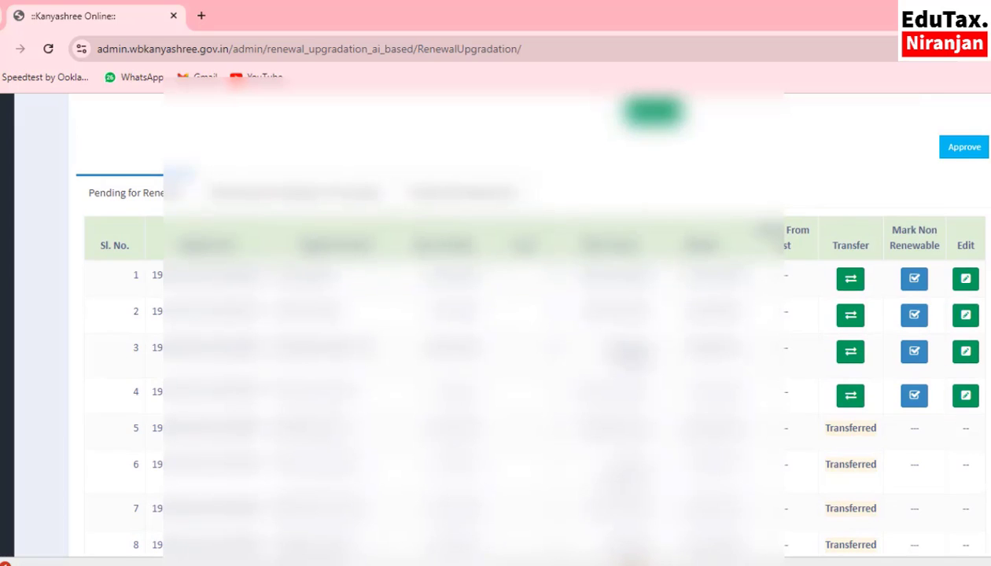
pyautogui.scroll(-1, 532, 323)
pyautogui.scroll(-2, 531, 322)
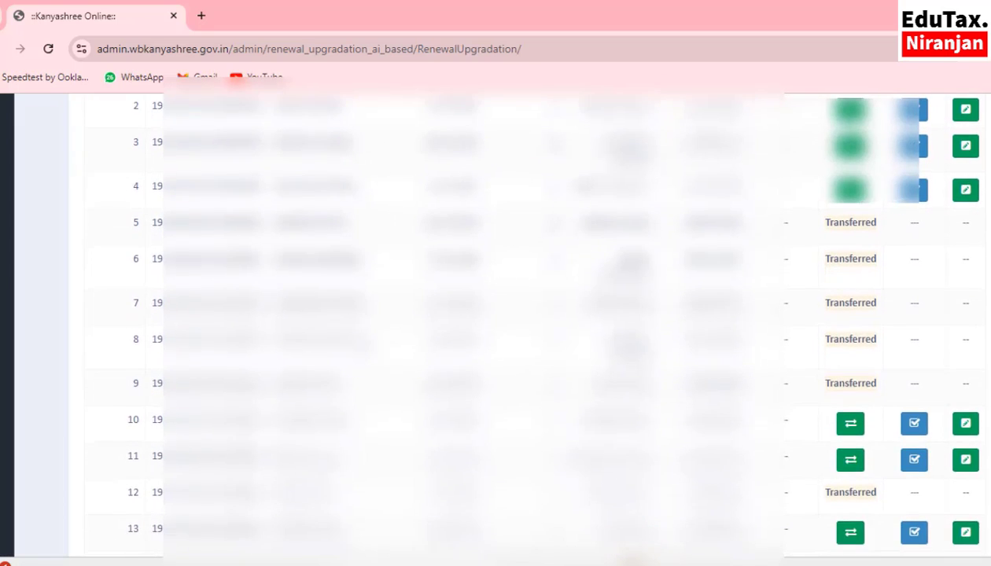
pyautogui.scroll(2, 531, 322)
pyautogui.scroll(1, 531, 322)
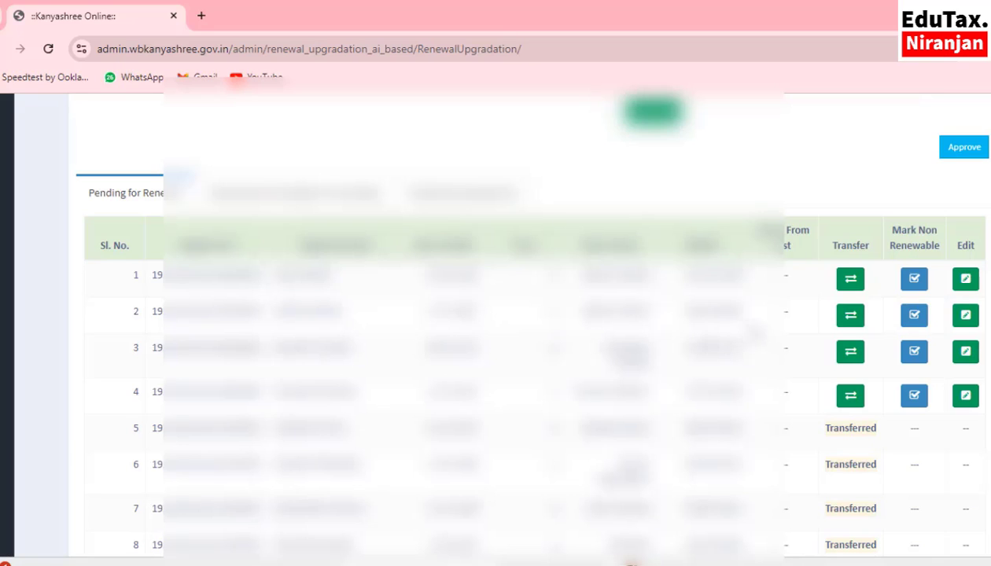
# Mark the first applicant in the pending list as non-renewable with the reason Not Eligible for Kanyashree as per Guideline.
pyautogui.click(914, 280)
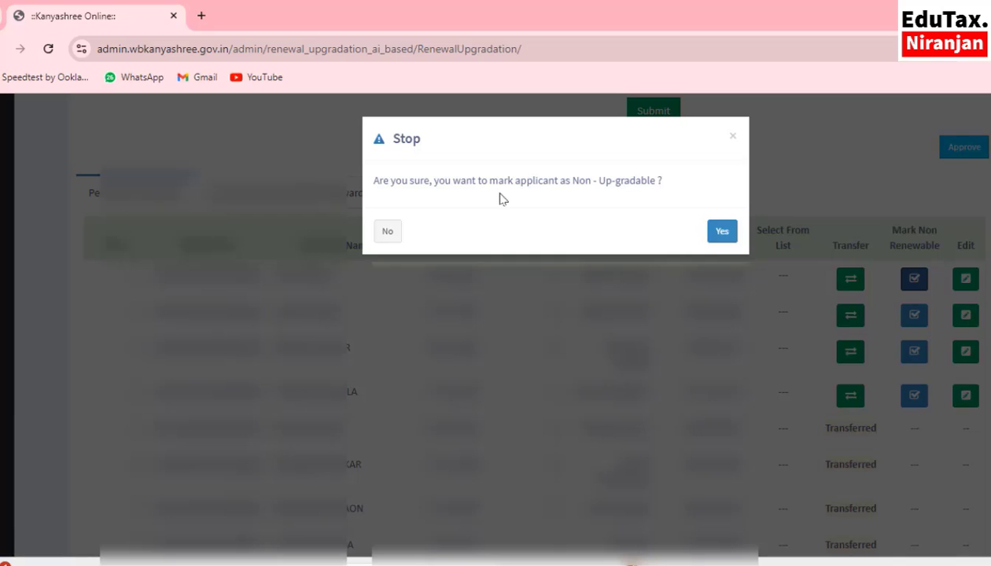
pyautogui.click(721, 231)
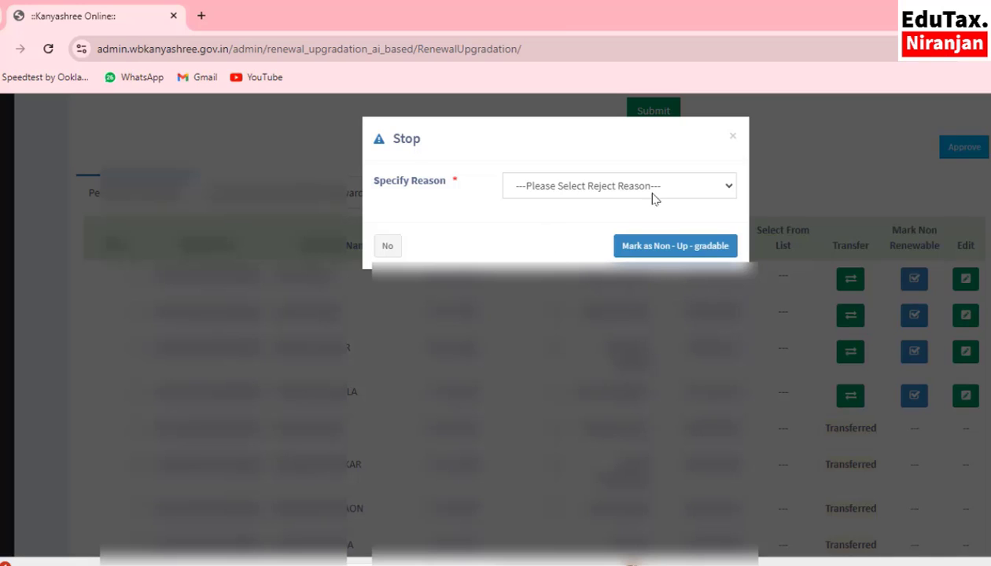
pyautogui.click(601, 189)
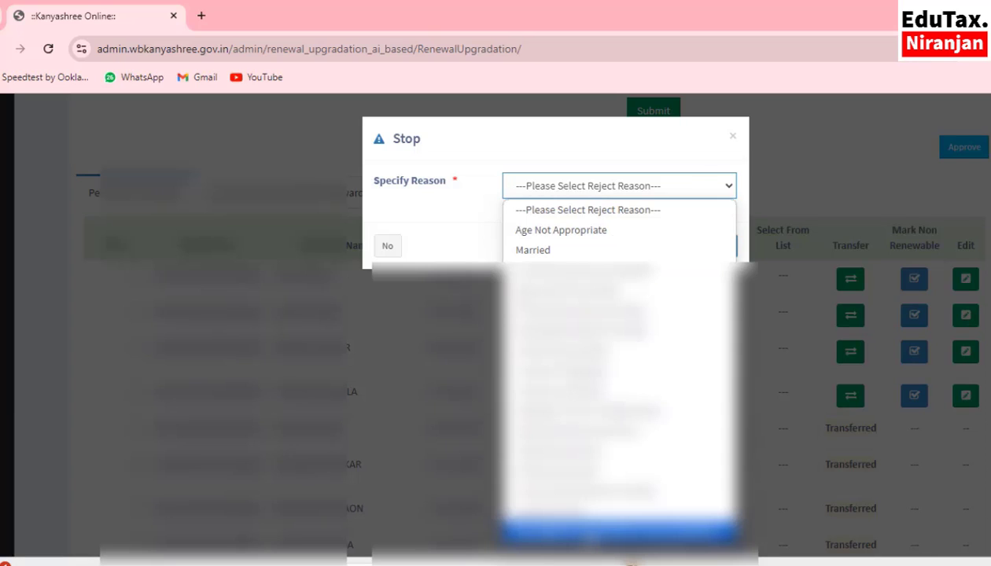
pyautogui.click(586, 532)
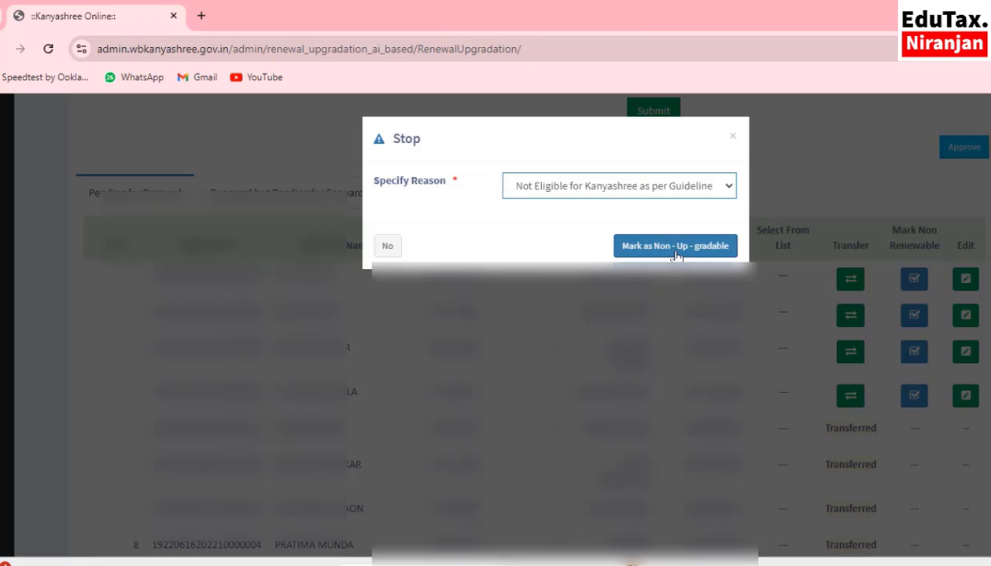
pyautogui.click(665, 246)
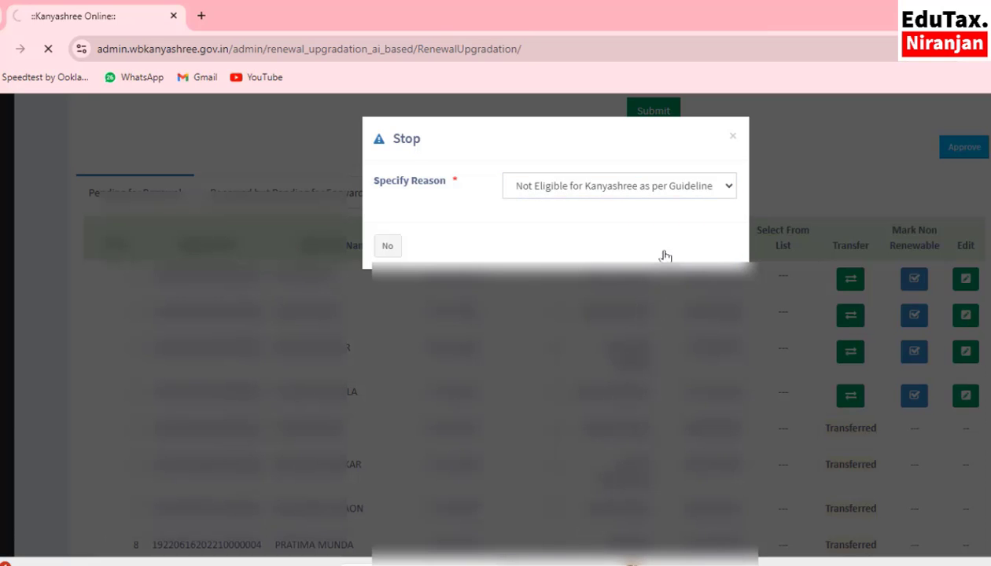
# Transfer the third applicant in the Pending for Renewal list and confirm the transfer.
pyautogui.scroll(-3, 665, 256)
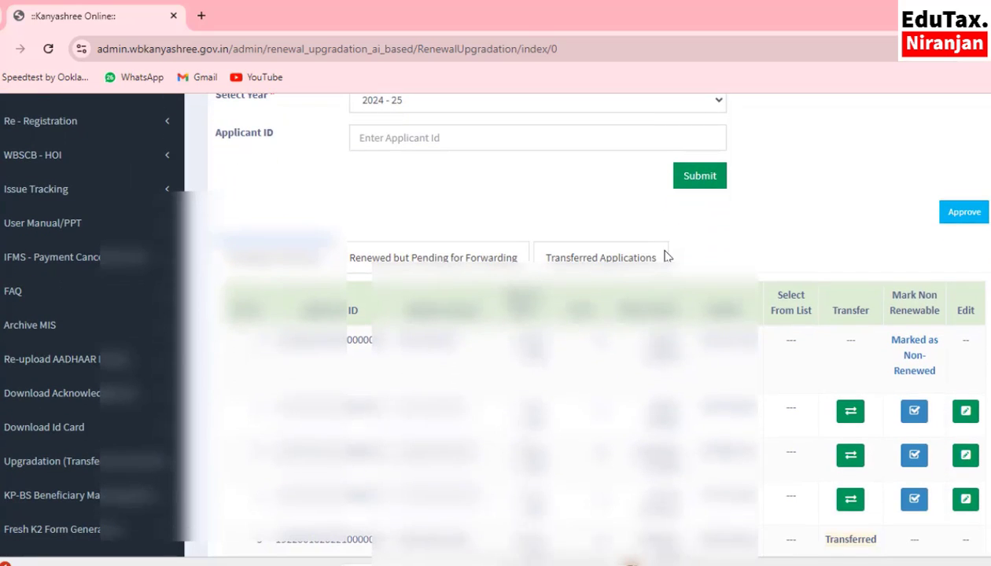
pyautogui.scroll(2, 652, 254)
pyautogui.scroll(-4, 652, 253)
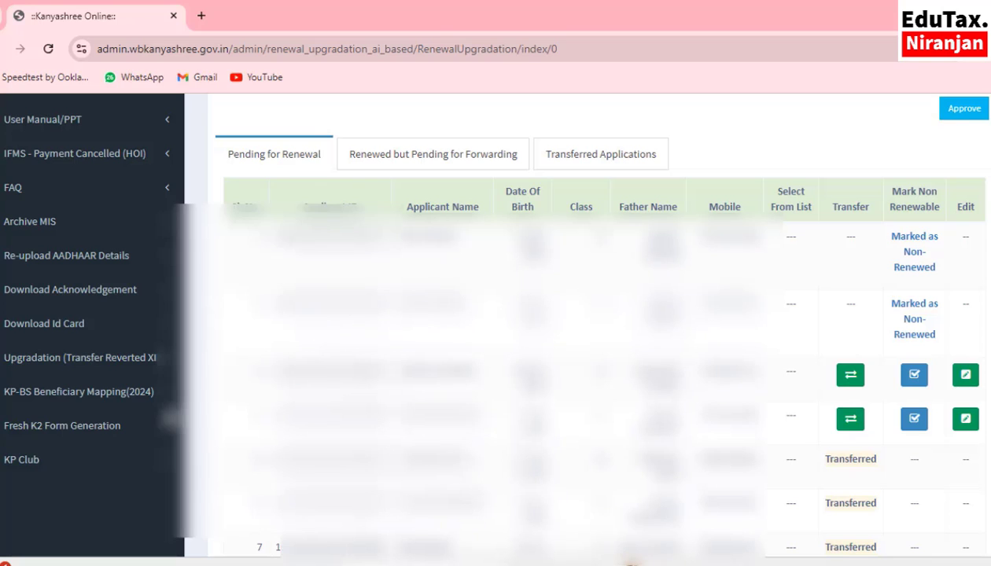
pyautogui.scroll(1, 631, 564)
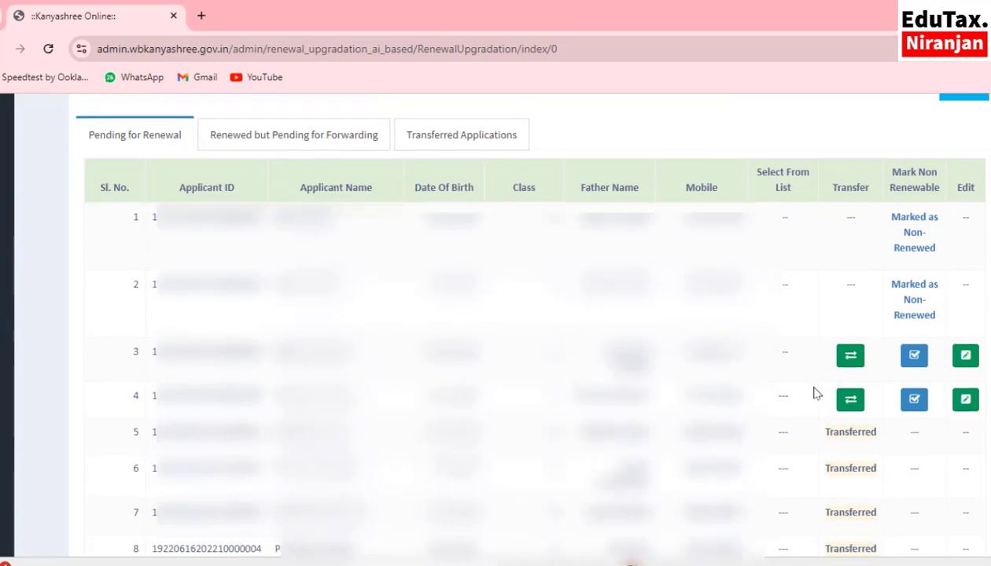
pyautogui.scroll(-1, 833, 401)
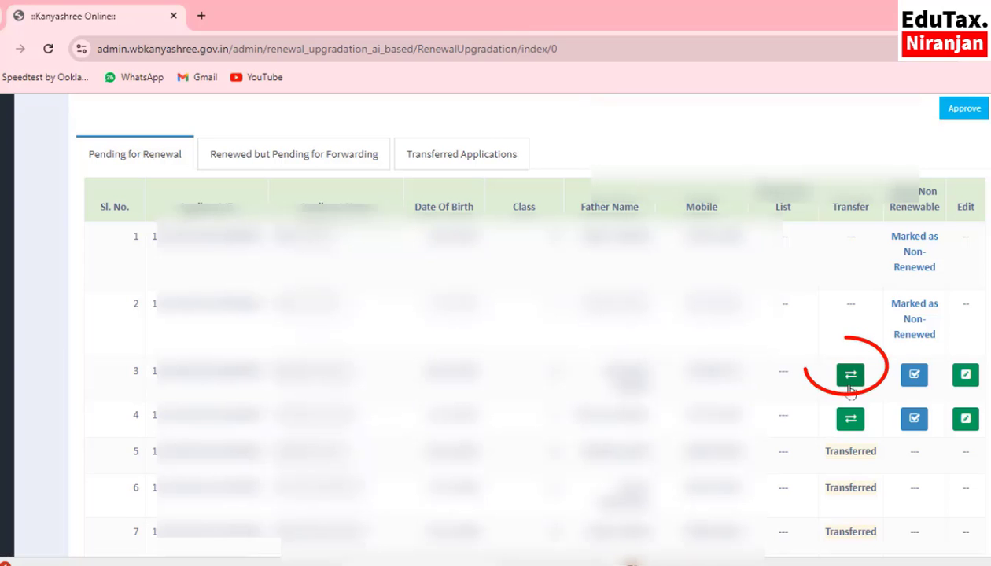
pyautogui.click(851, 377)
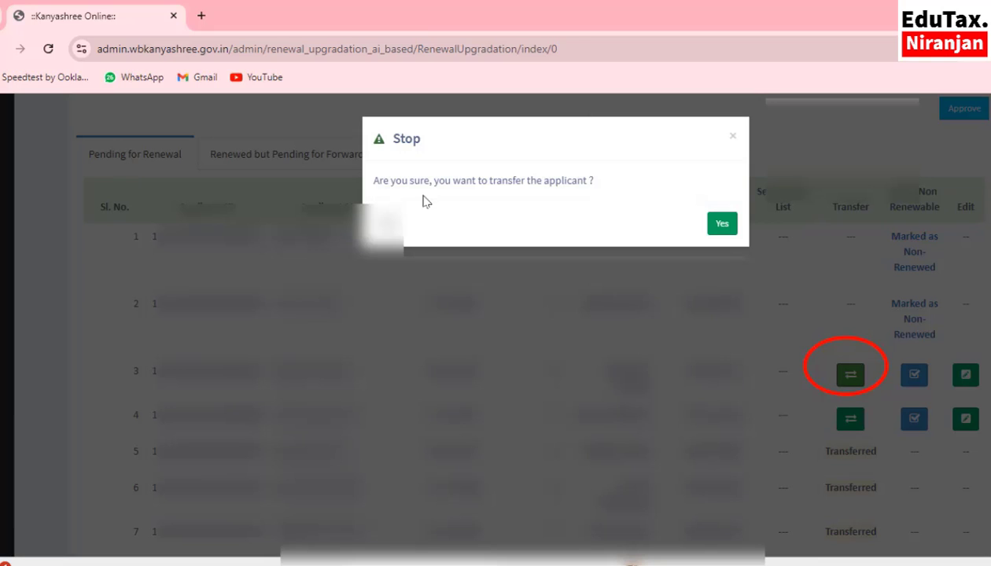
pyautogui.click(721, 225)
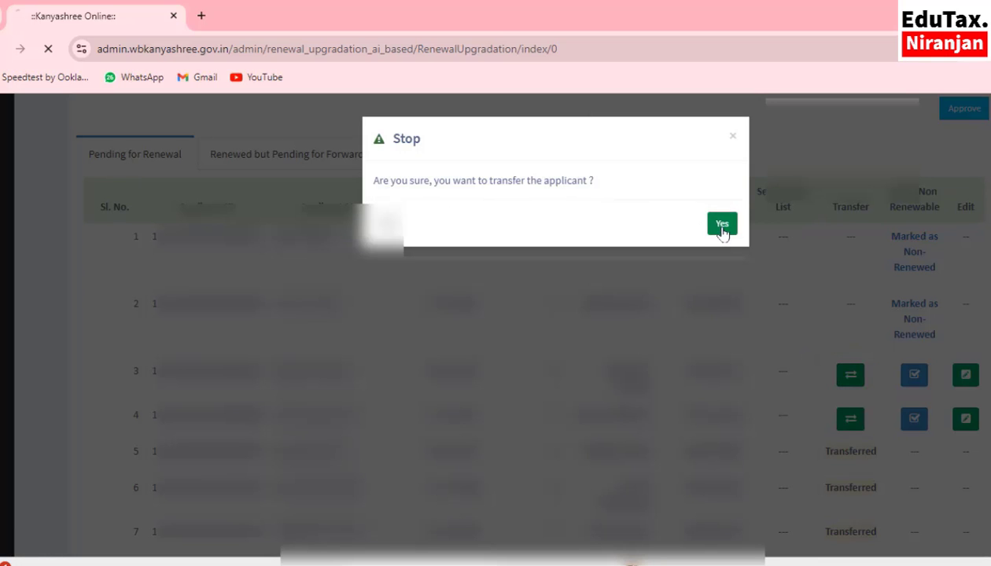
# Go to page 3 of the applicants pending for renewal.
pyautogui.scroll(-3, 723, 233)
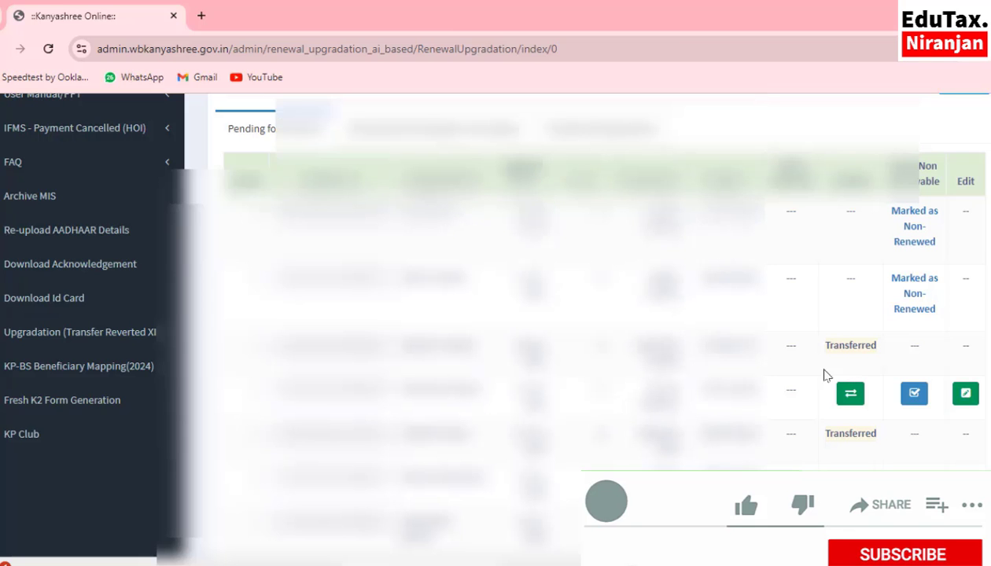
pyautogui.scroll(-5, 665, 370)
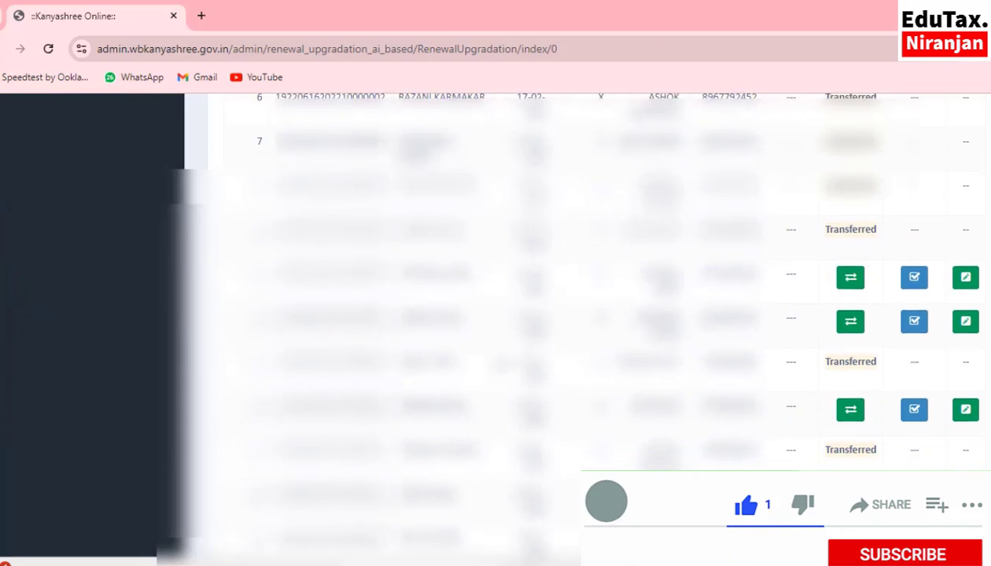
pyautogui.scroll(-5, 497, 363)
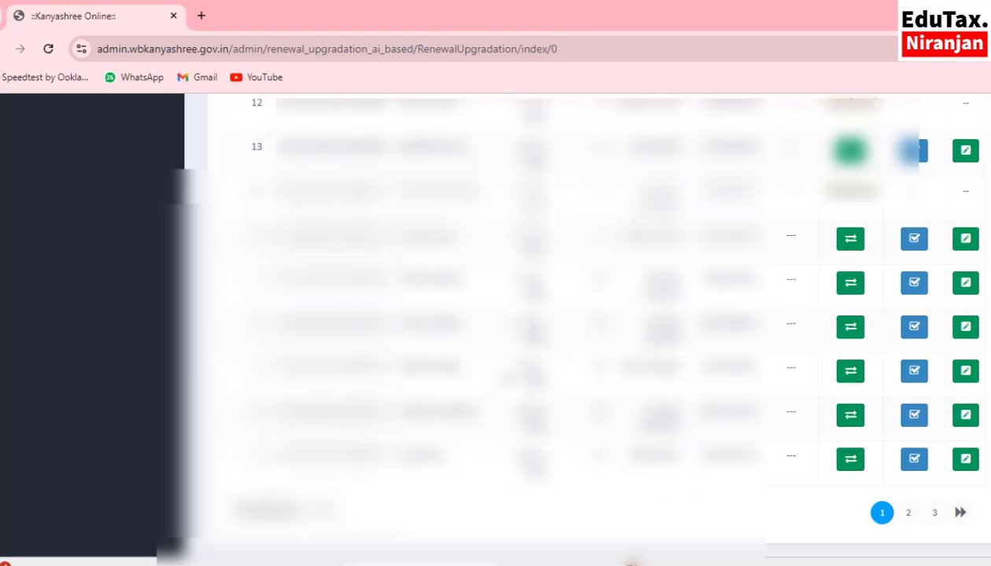
pyautogui.click(935, 513)
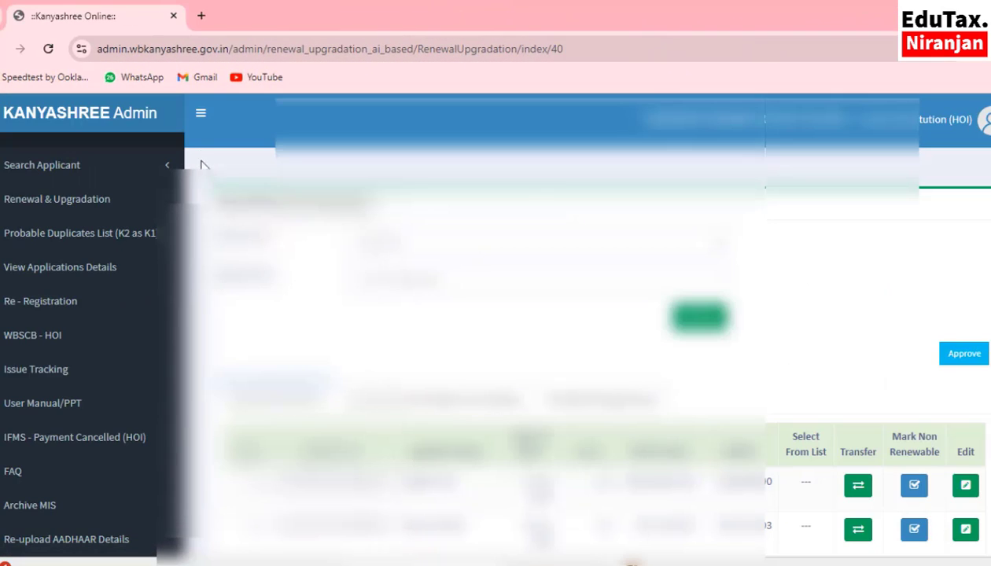
# Collapse the side menu and open the renewal entry of the applicant with serial number 41 for editing.
pyautogui.click(201, 120)
pyautogui.scroll(-5, 519, 314)
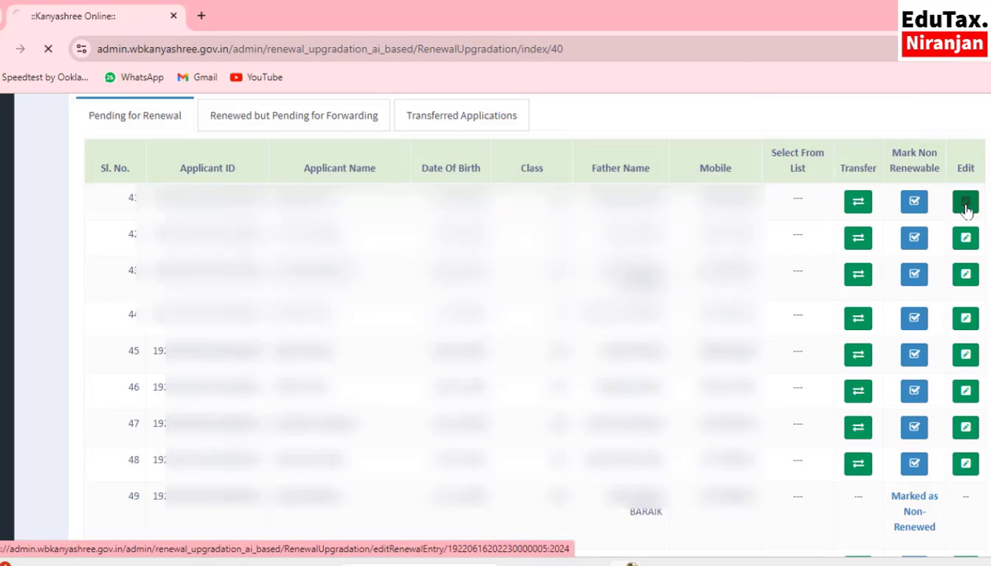
pyautogui.click(966, 203)
# Set the applicant's class to IX in the basic details of the renewal form.
pyautogui.scroll(-1, 854, 245)
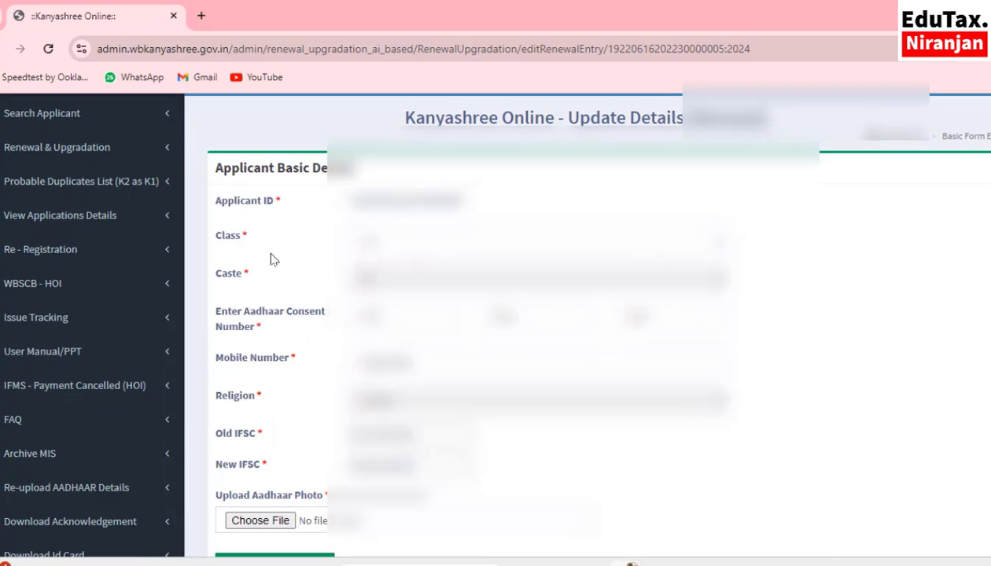
pyautogui.click(399, 244)
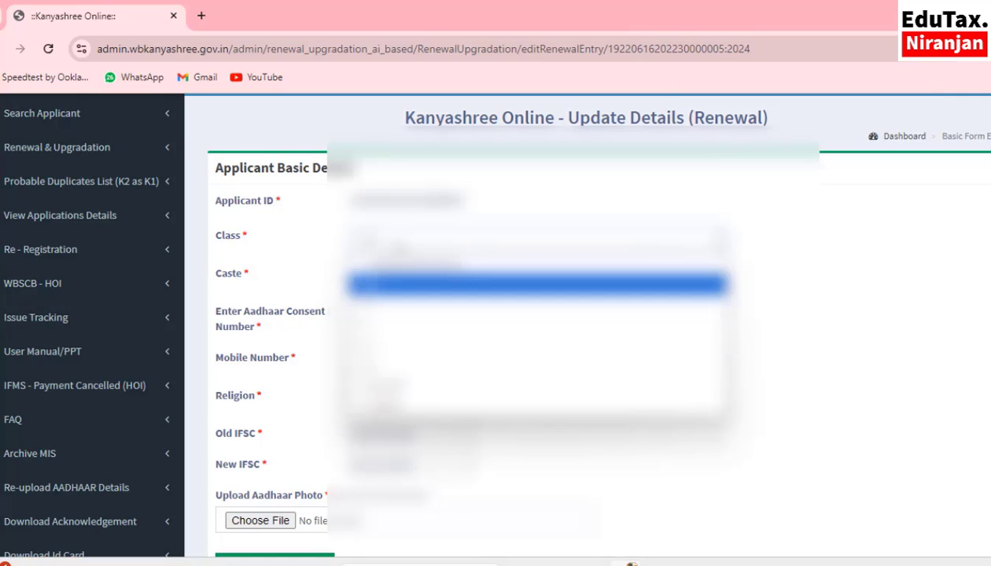
pyautogui.press('Return')
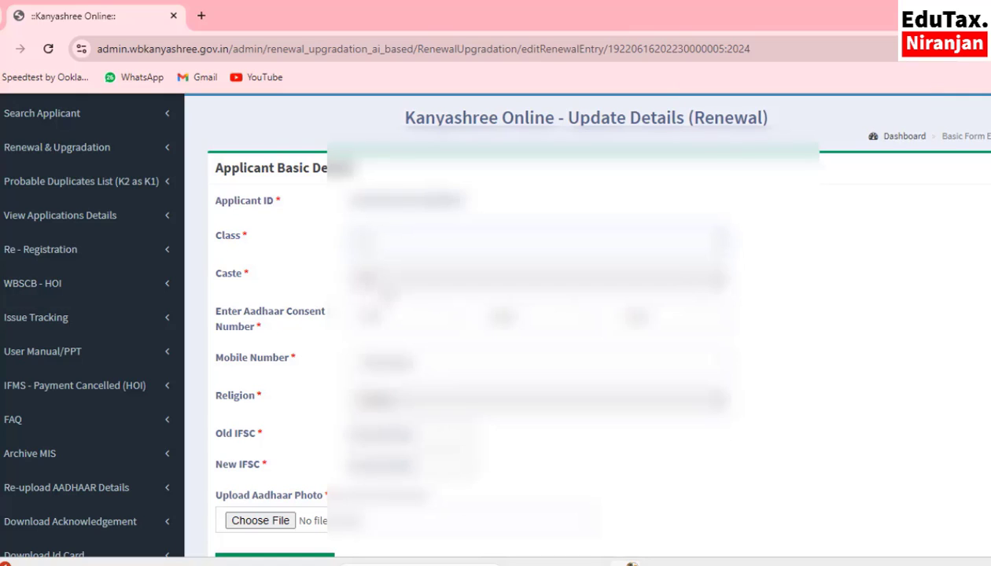
# Look over the remaining fields of the renewal form and collapse the side menu.
pyautogui.scroll(-1, 426, 291)
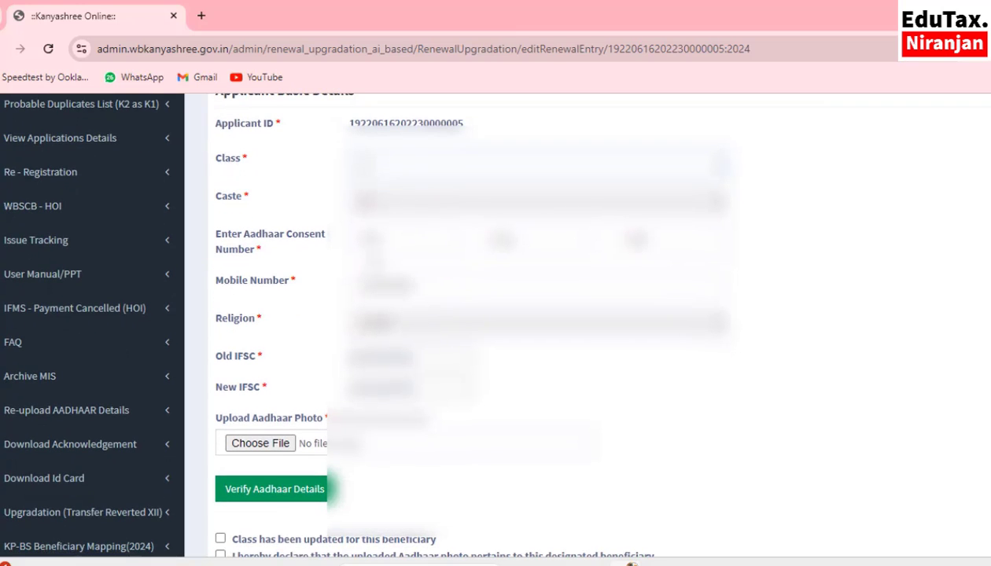
pyautogui.scroll(-1, 519, 314)
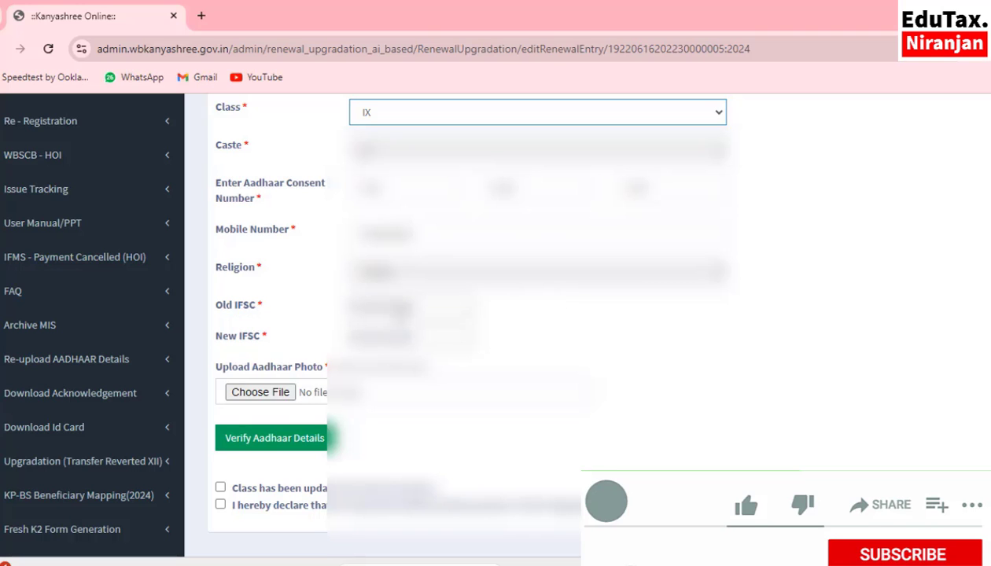
pyautogui.scroll(-1, 454, 385)
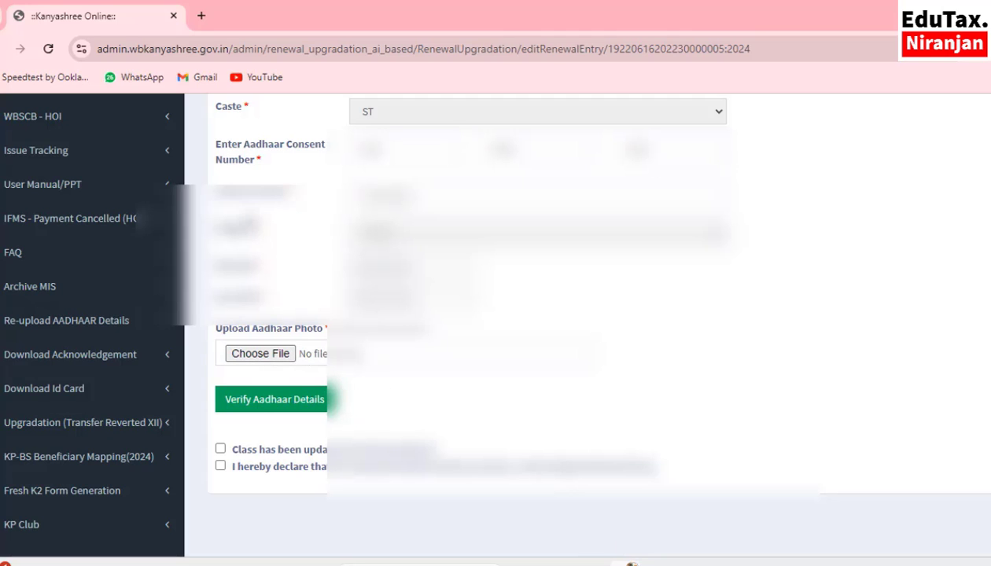
pyautogui.scroll(3, 232, 340)
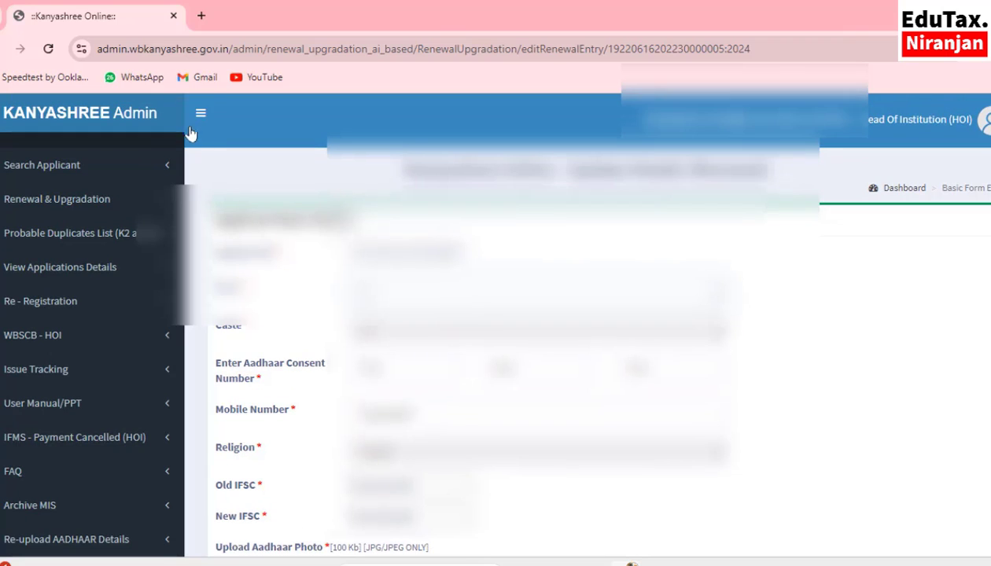
pyautogui.click(200, 104)
pyautogui.scroll(-3, 487, 322)
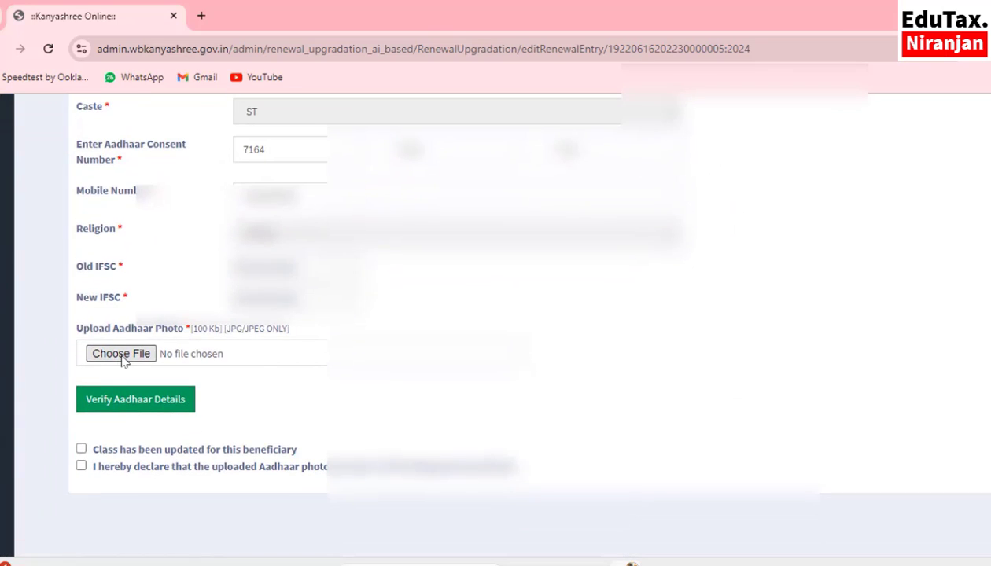
# Start choosing a file for the Aadhaar photo and open the renewal folder on the Desktop.
pyautogui.click(121, 354)
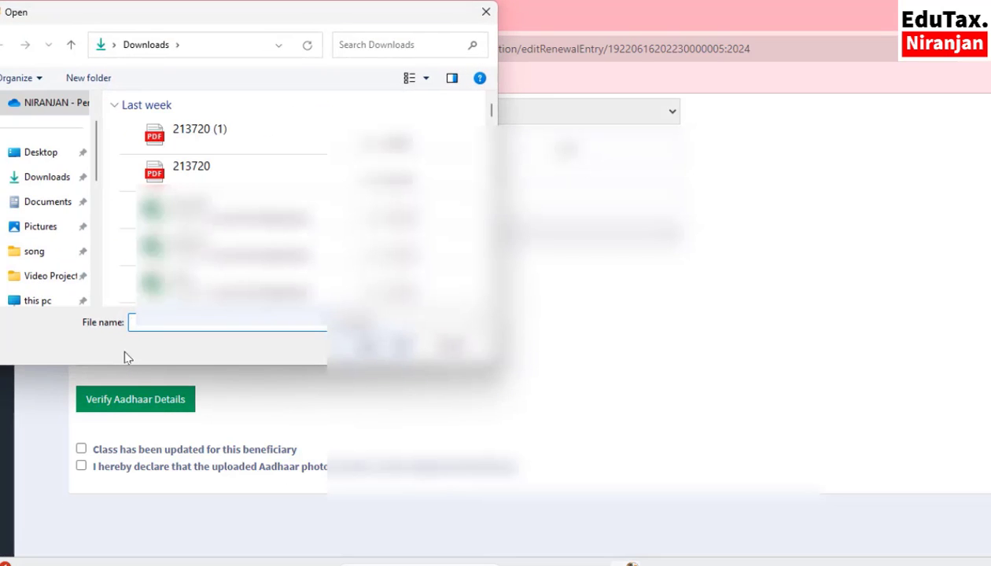
pyautogui.scroll(-3, 50, 193)
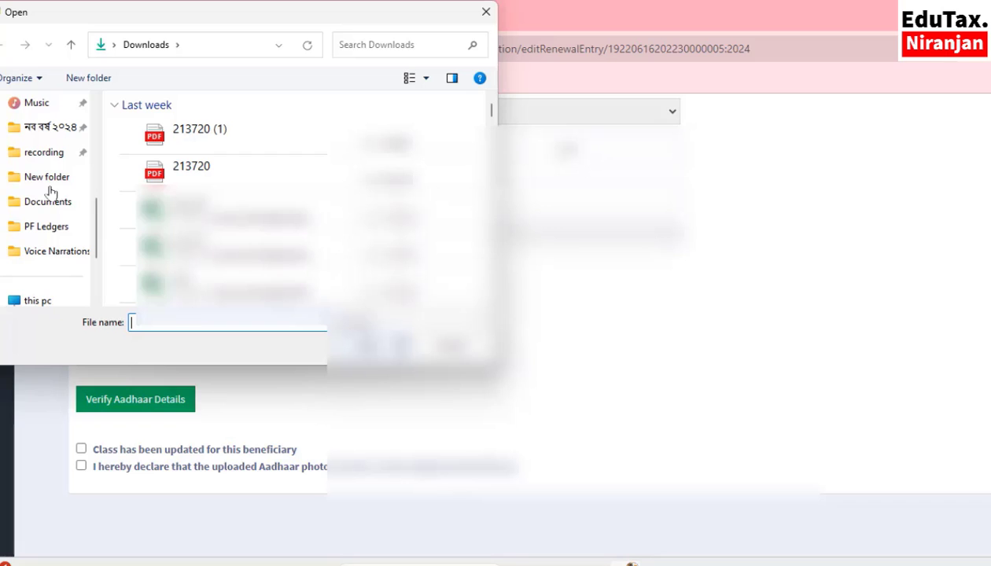
pyautogui.scroll(-3, 49, 191)
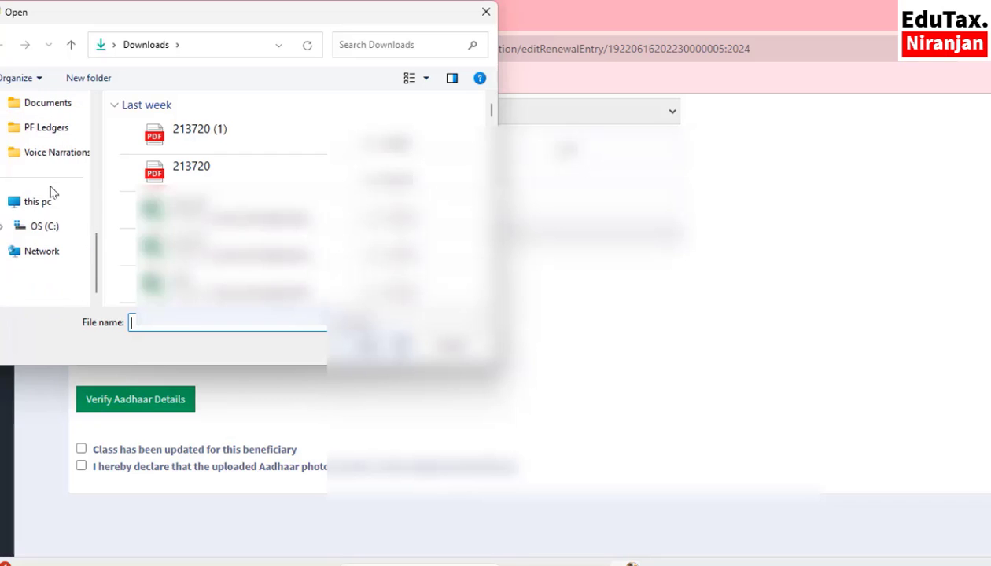
pyautogui.scroll(5, 49, 191)
pyautogui.scroll(3, 49, 193)
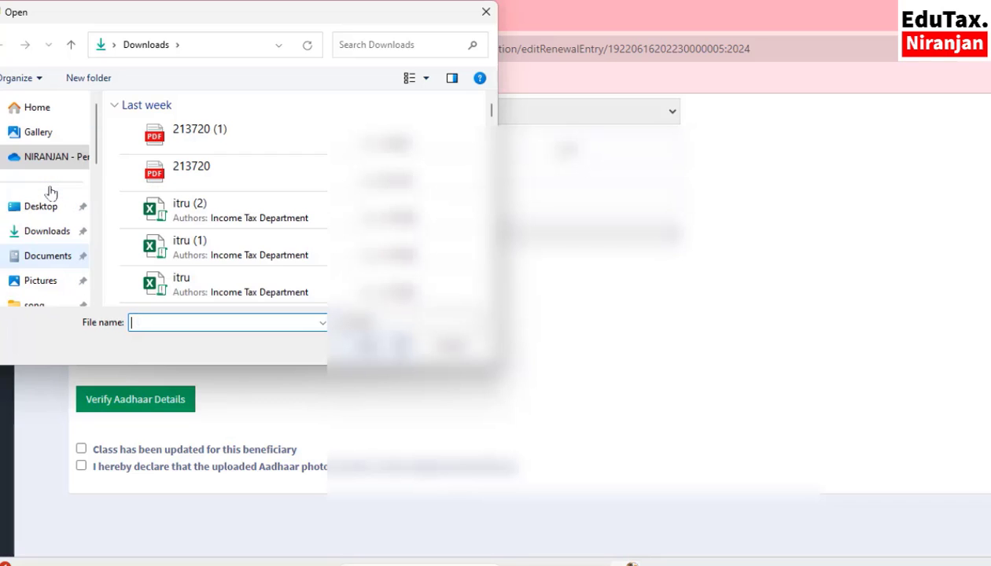
pyautogui.click(43, 212)
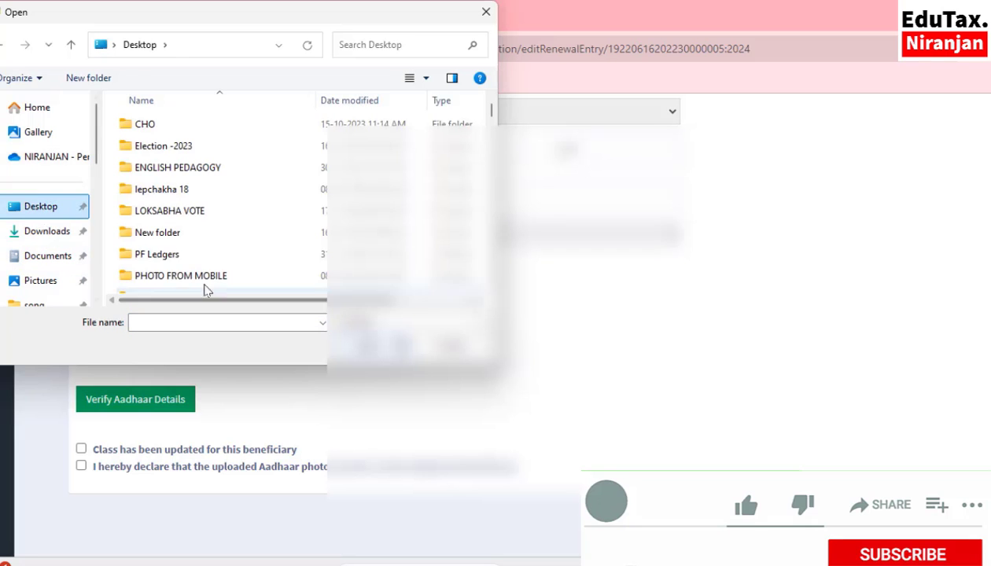
pyautogui.scroll(-1, 206, 244)
pyautogui.scroll(-1, 200, 212)
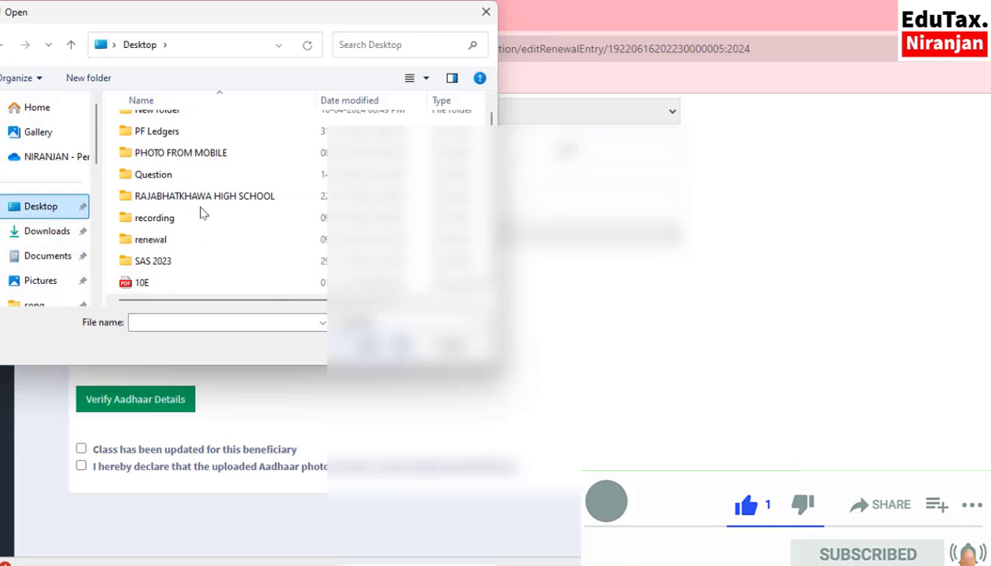
pyautogui.click(140, 239)
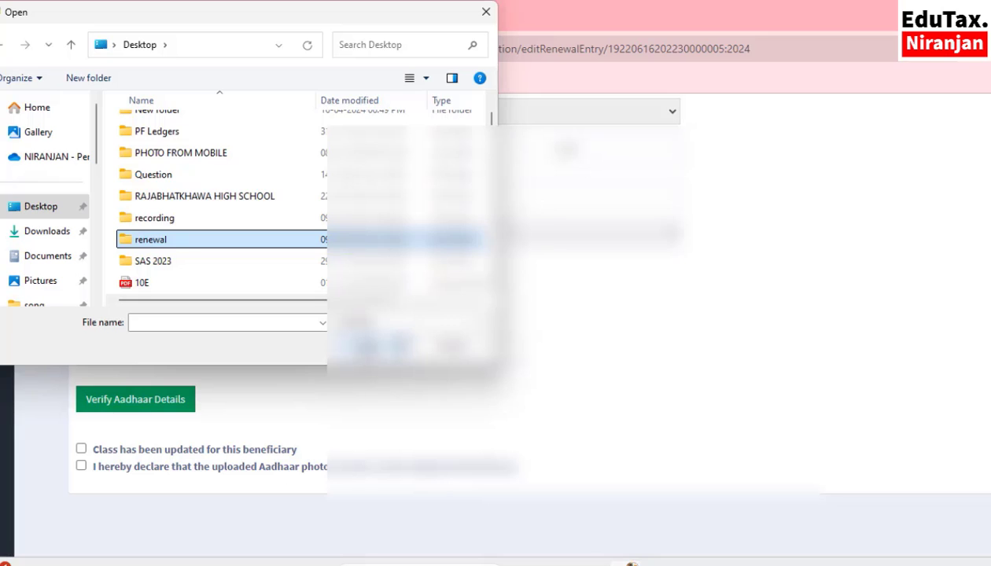
pyautogui.click(371, 346)
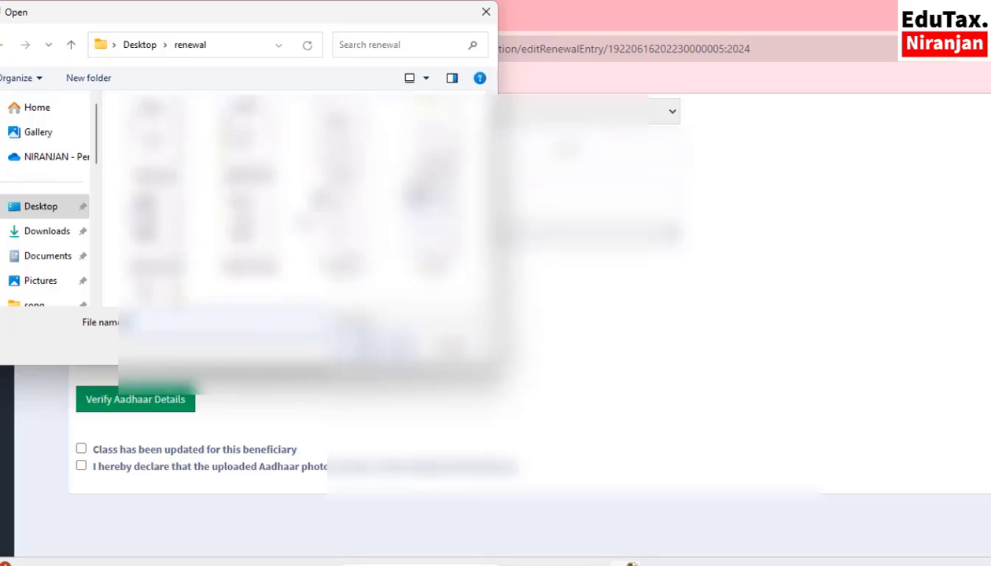
# Upload the applicant's Aadhaar photo from the renewal folder to the renewal form.
pyautogui.scroll(-1, 302, 224)
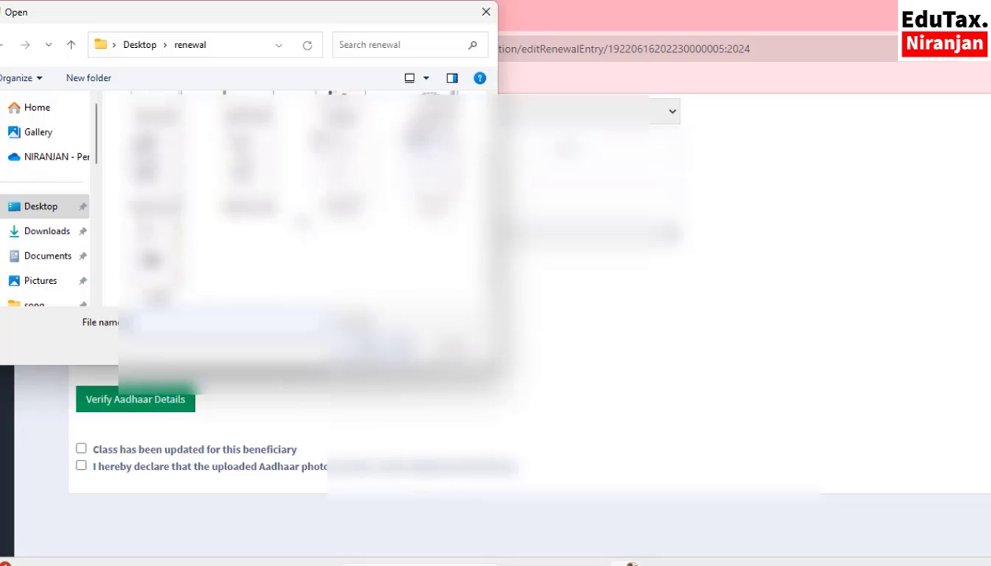
pyautogui.scroll(1, 303, 224)
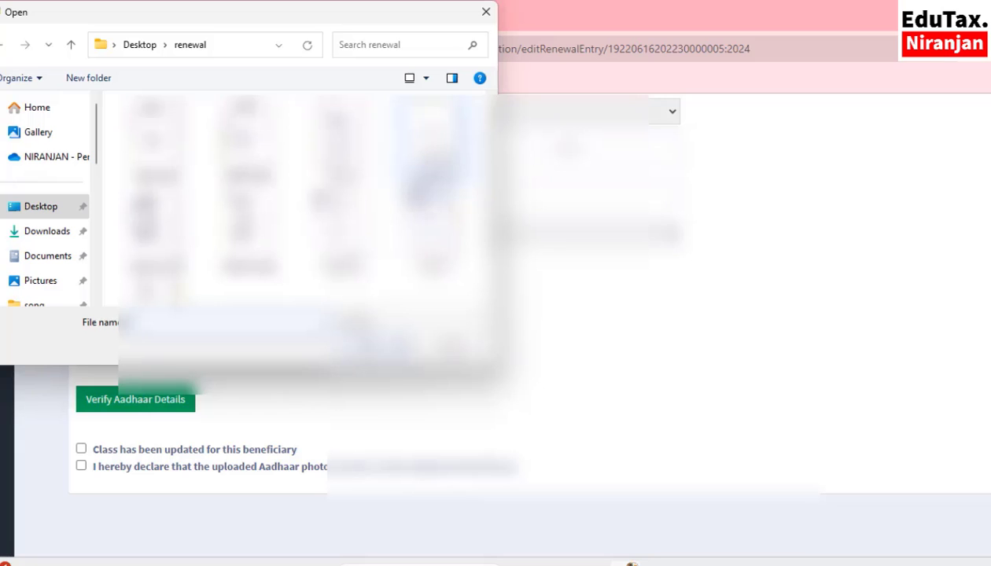
pyautogui.click(433, 173)
pyautogui.click(416, 187)
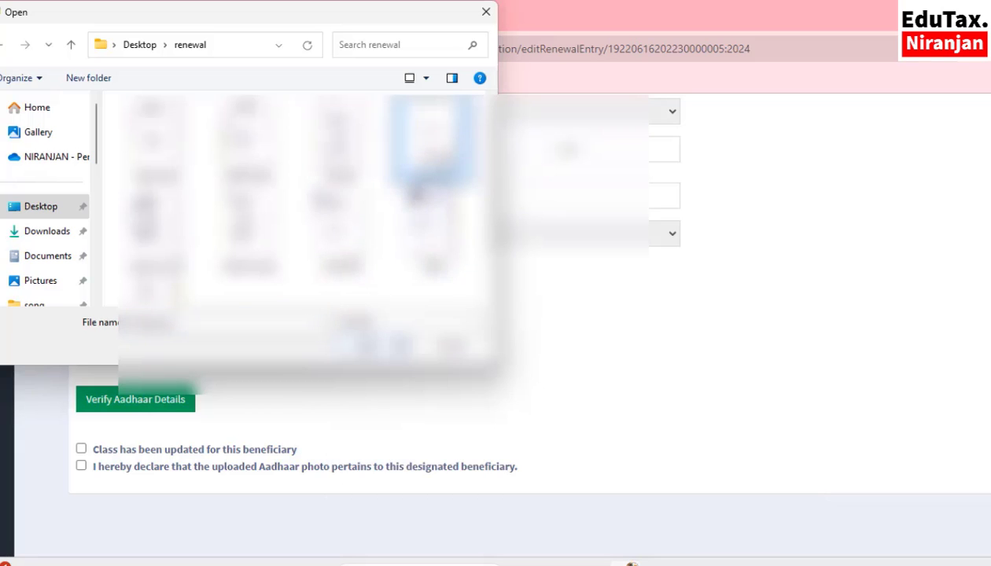
pyautogui.press('Tab')
pyautogui.press('Return')
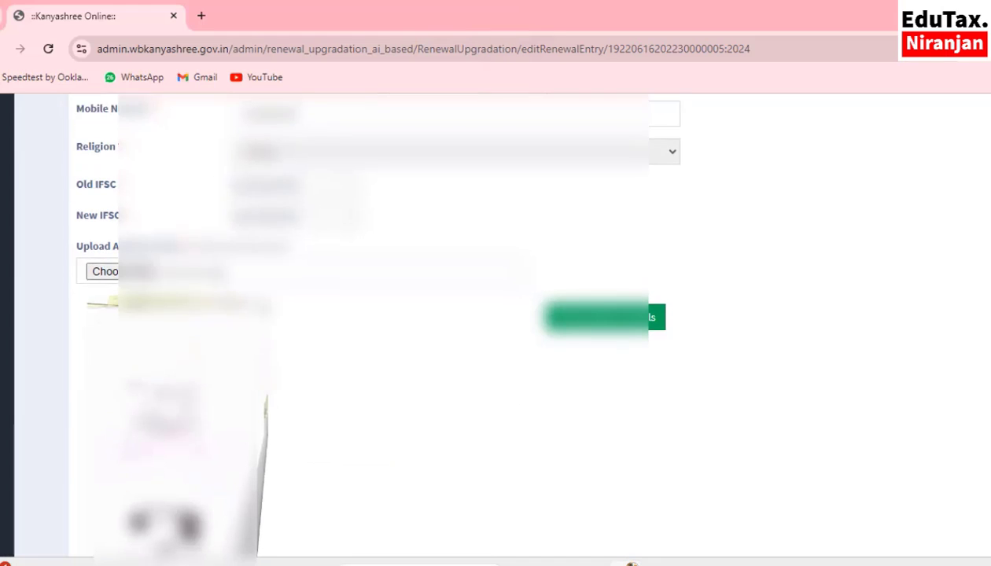
# Tick the declaration that the class has been updated for this beneficiary.
pyautogui.scroll(-2, 370, 315)
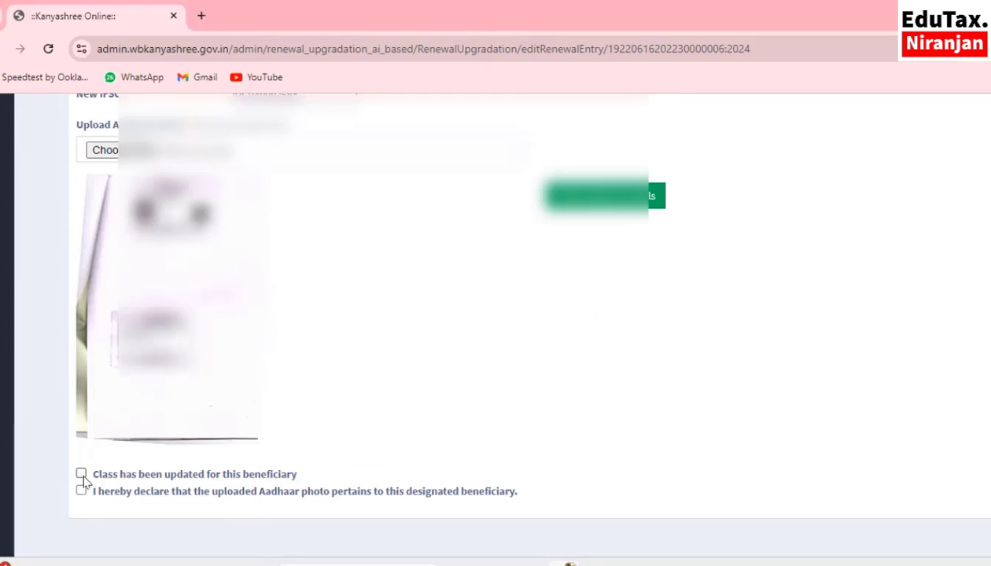
pyautogui.click(81, 474)
pyautogui.scroll(1, 371, 371)
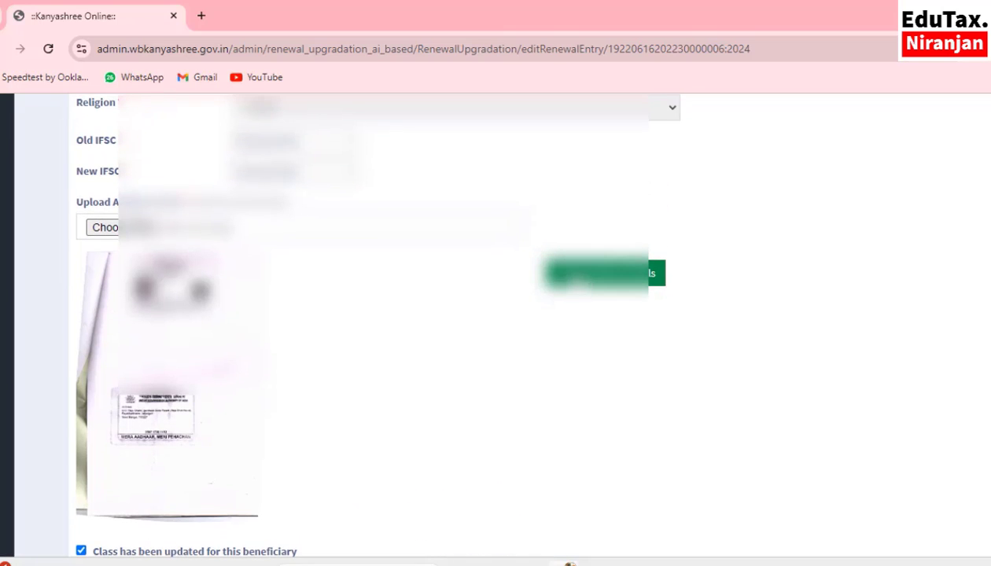
# Verify the uploaded Aadhaar details by text and image, and update and approve the renewal entry.
pyautogui.click(577, 280)
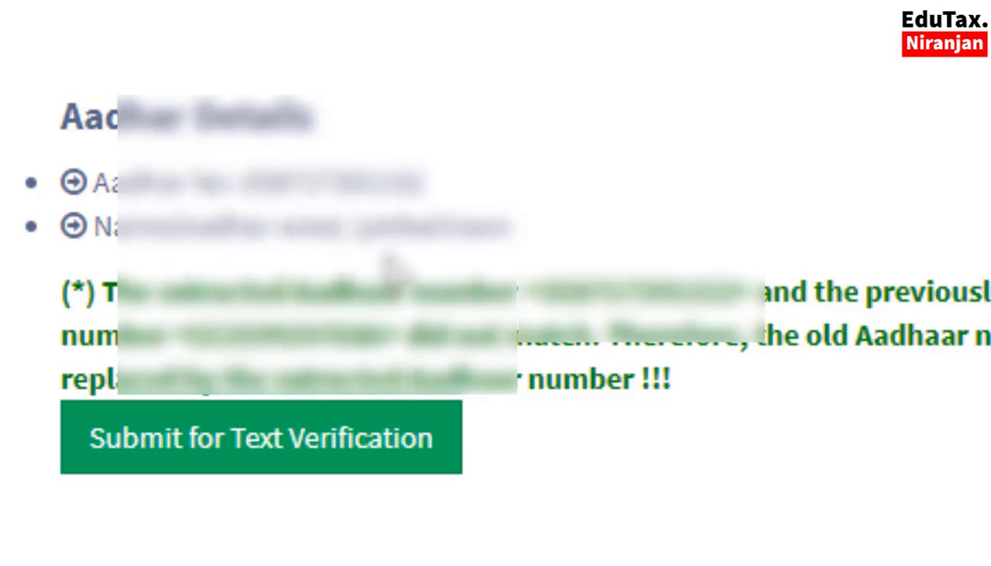
pyautogui.click(198, 460)
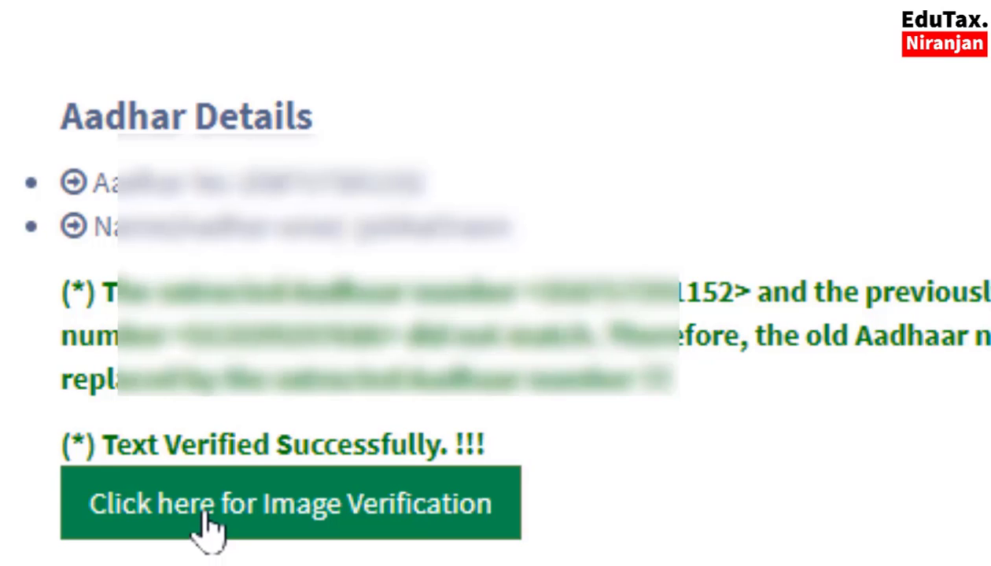
pyautogui.click(204, 515)
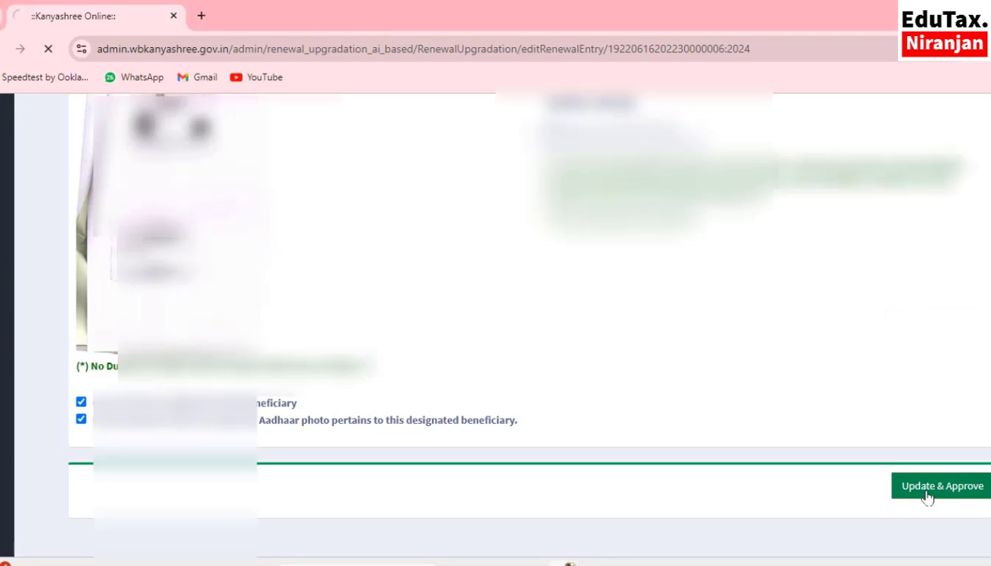
# Examine page 3 of the Pending for Renewal list for applicants ready for selection and those still needing edits.
pyautogui.scroll(-3, 926, 493)
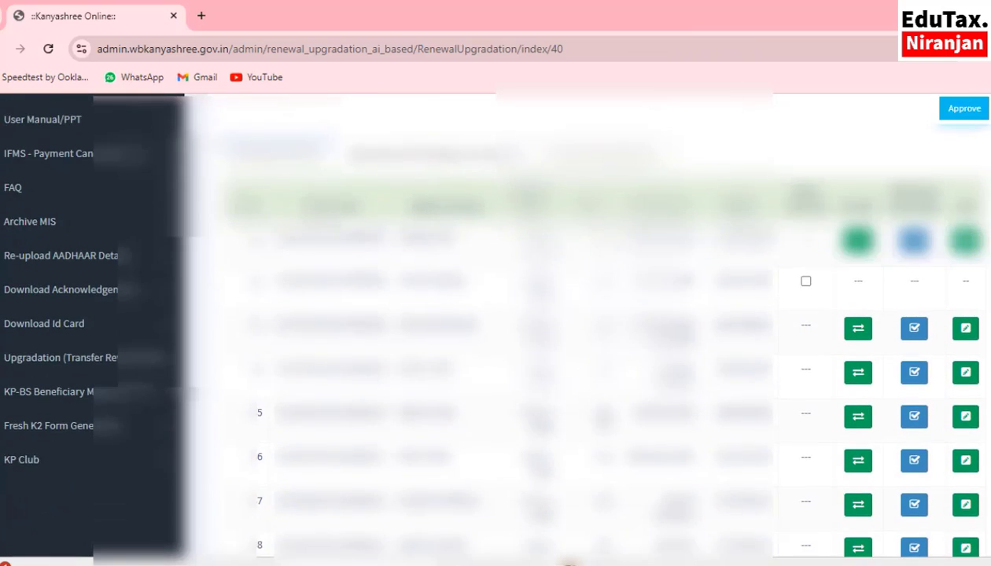
pyautogui.scroll(-2, 503, 326)
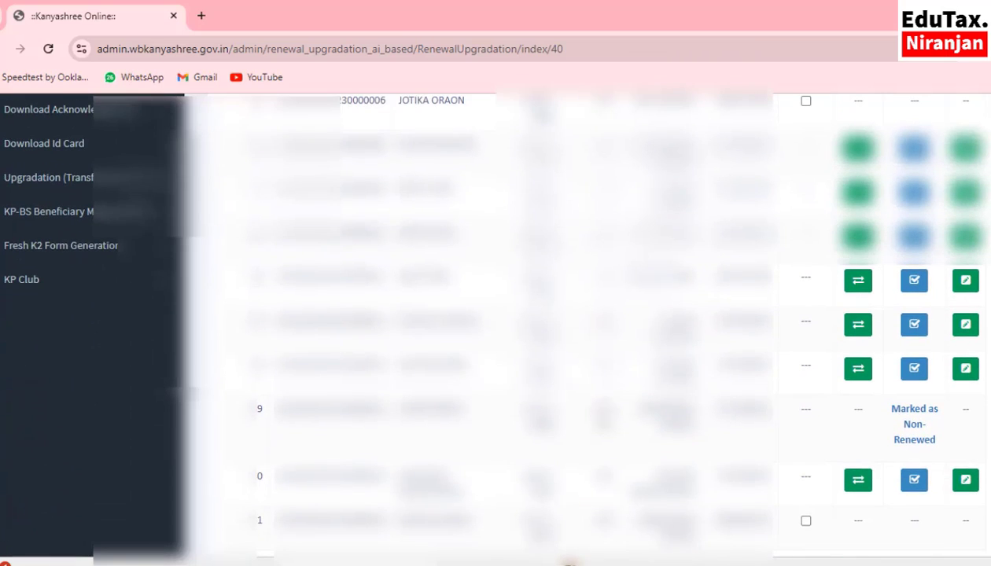
pyautogui.scroll(-2, 503, 326)
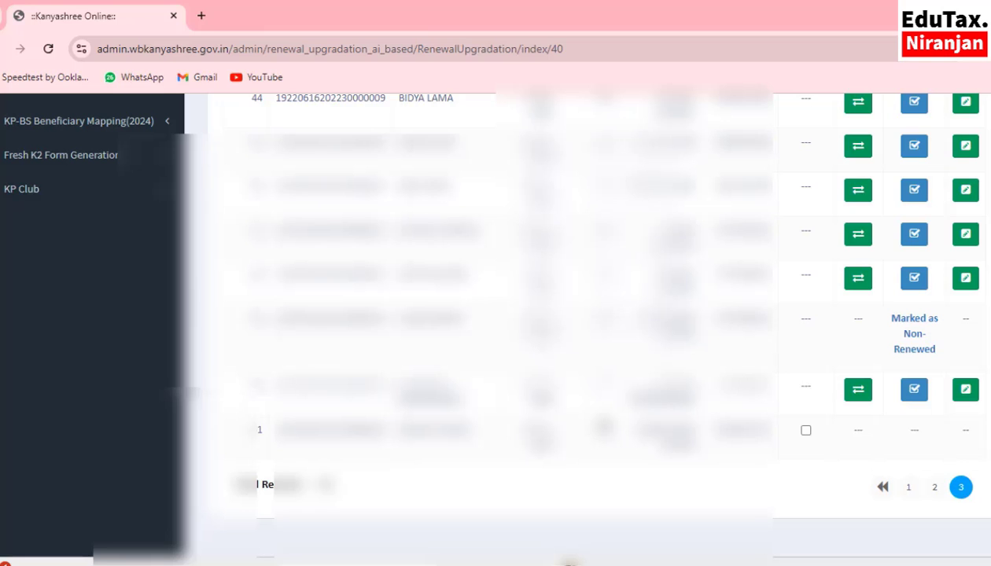
pyautogui.scroll(3, 524, 469)
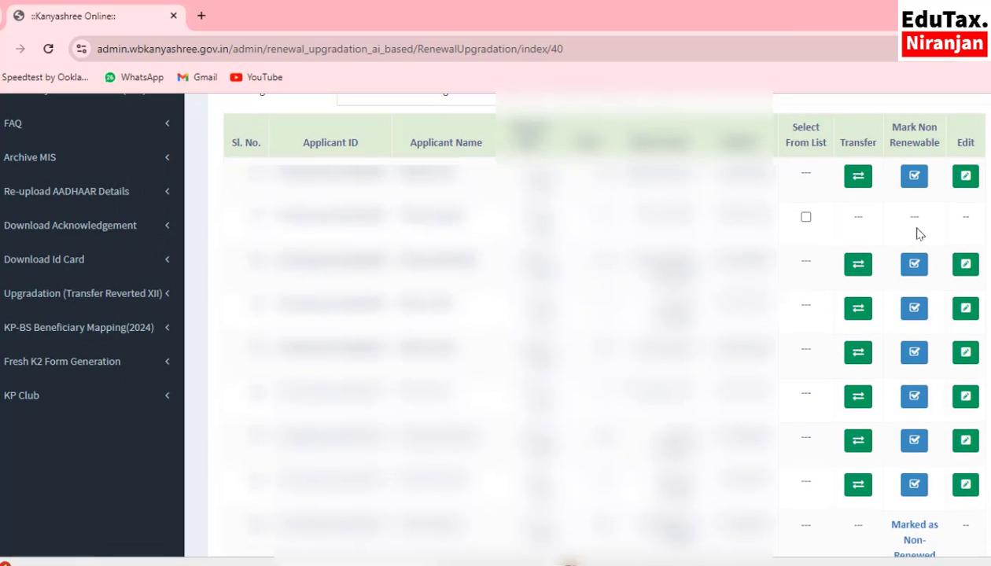
pyautogui.scroll(2, 846, 255)
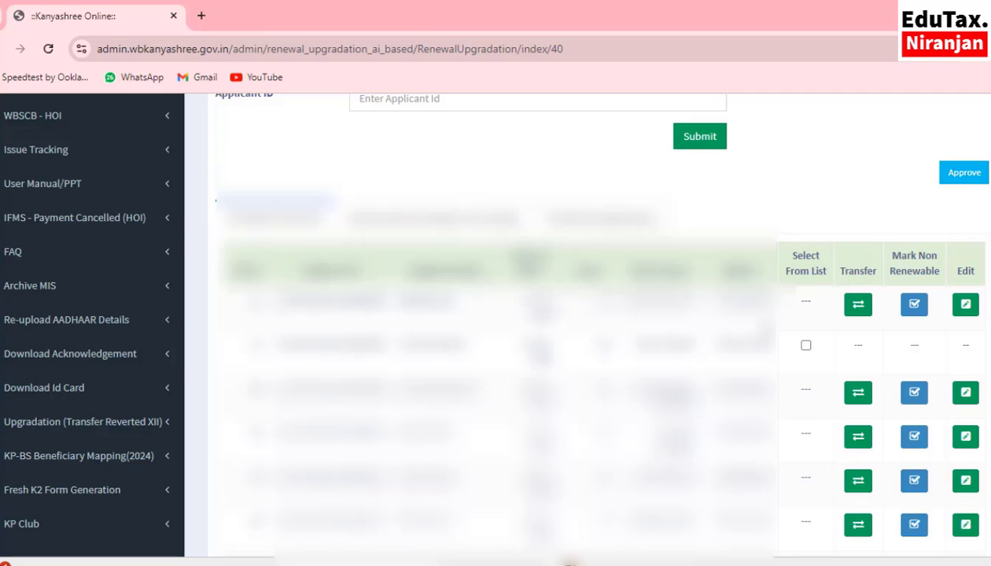
pyautogui.scroll(-1, 598, 323)
pyautogui.scroll(2, 597, 323)
pyautogui.scroll(-3, 597, 322)
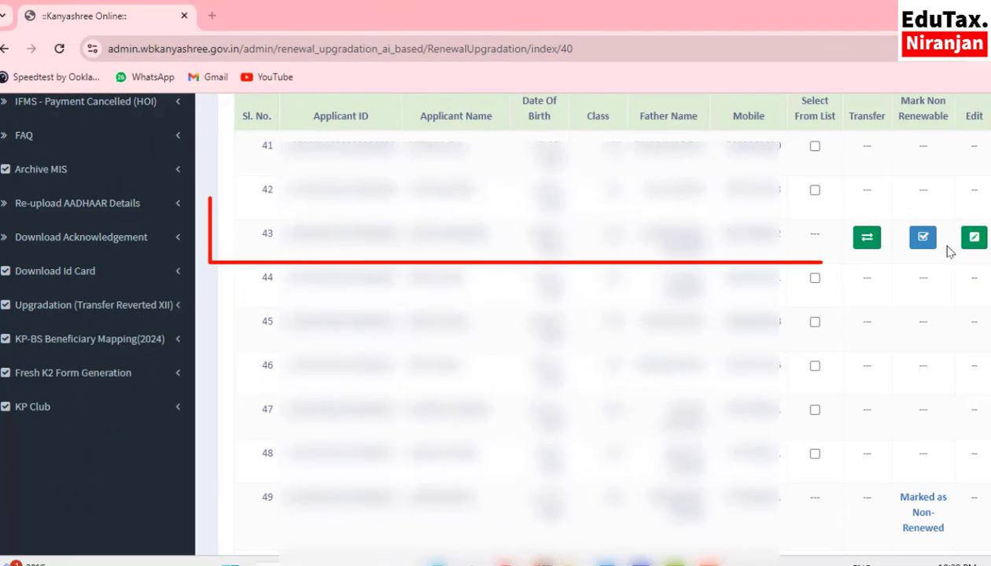
pyautogui.scroll(2, 268, 325)
pyautogui.scroll(2, 269, 325)
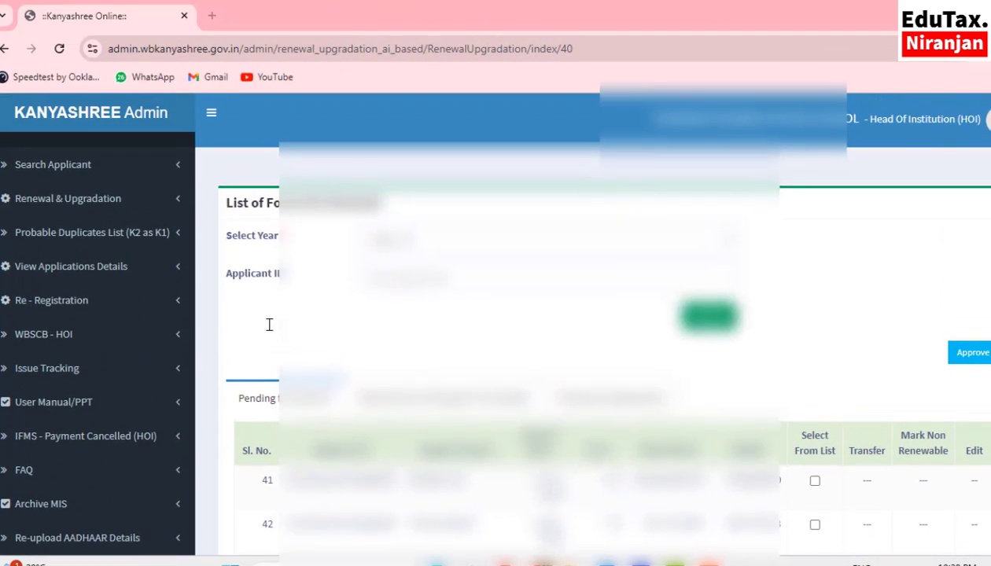
# Collapse the side menu and open the renewal entry of the applicant with serial number 43 for editing.
pyautogui.click(211, 112)
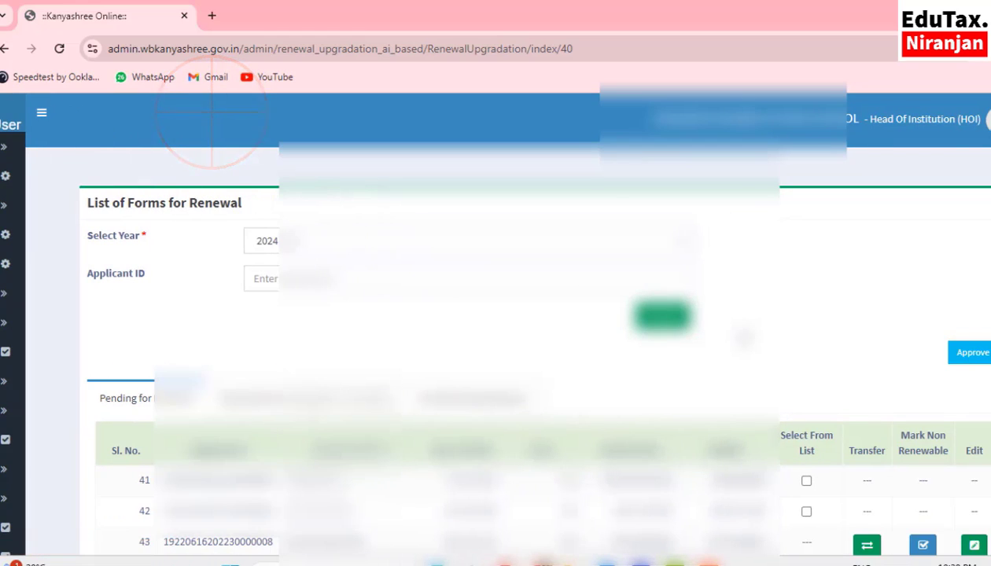
pyautogui.scroll(-1, 211, 112)
pyautogui.scroll(-3, 503, 315)
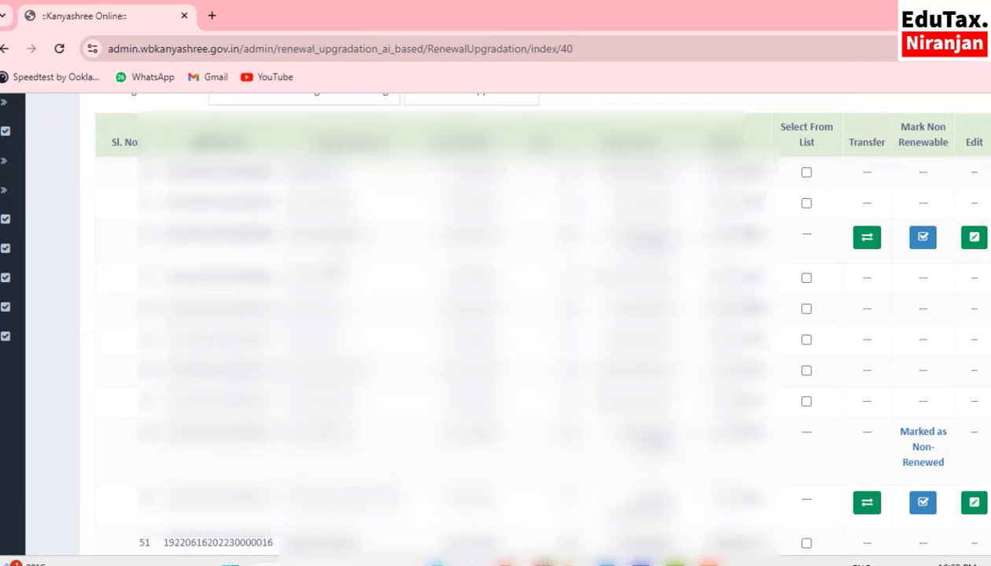
pyautogui.click(972, 241)
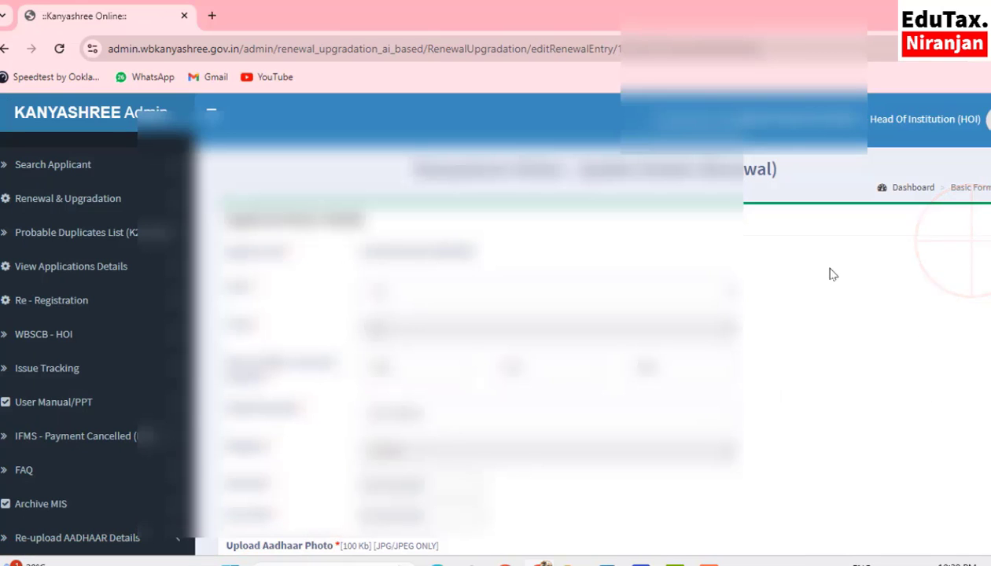
# Collapse the side menu on the renewal form and select the applicant's updated class.
pyautogui.click(397, 289)
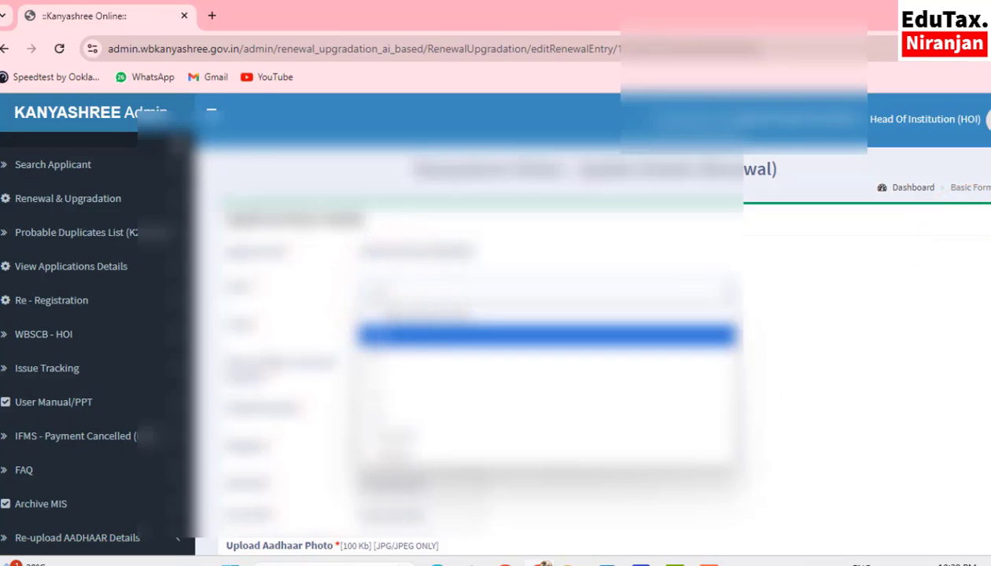
pyautogui.click(211, 111)
pyautogui.click(279, 292)
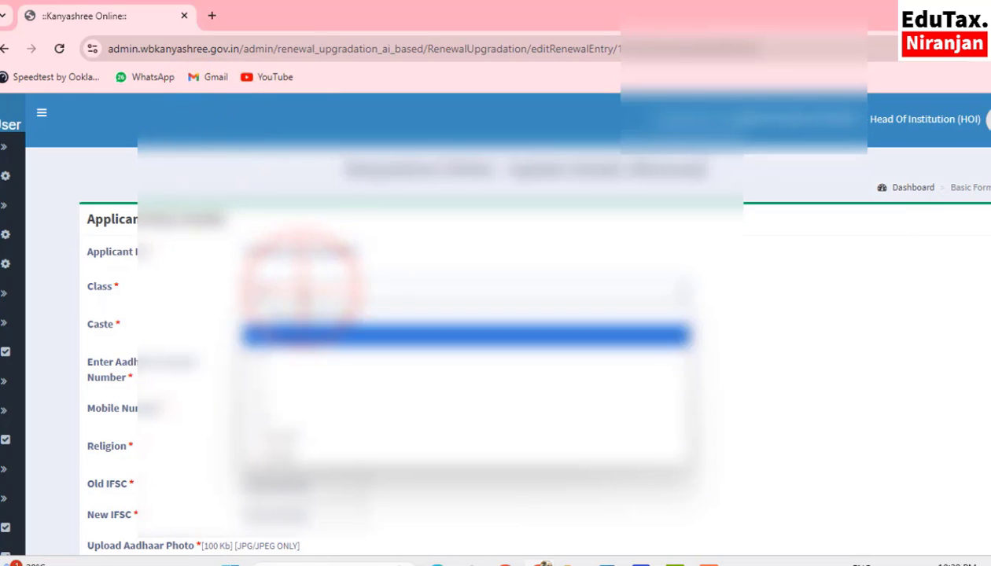
pyautogui.click(283, 352)
pyautogui.scroll(-3, 487, 323)
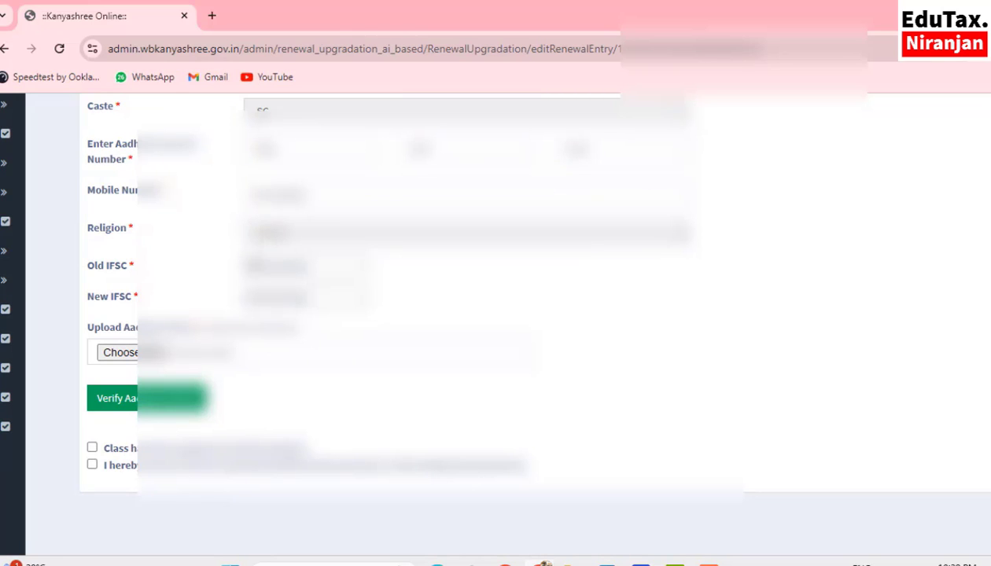
# Upload the applicant's Aadhaar photo from the desktop's renewal folder to the renewal form.
pyautogui.click(132, 360)
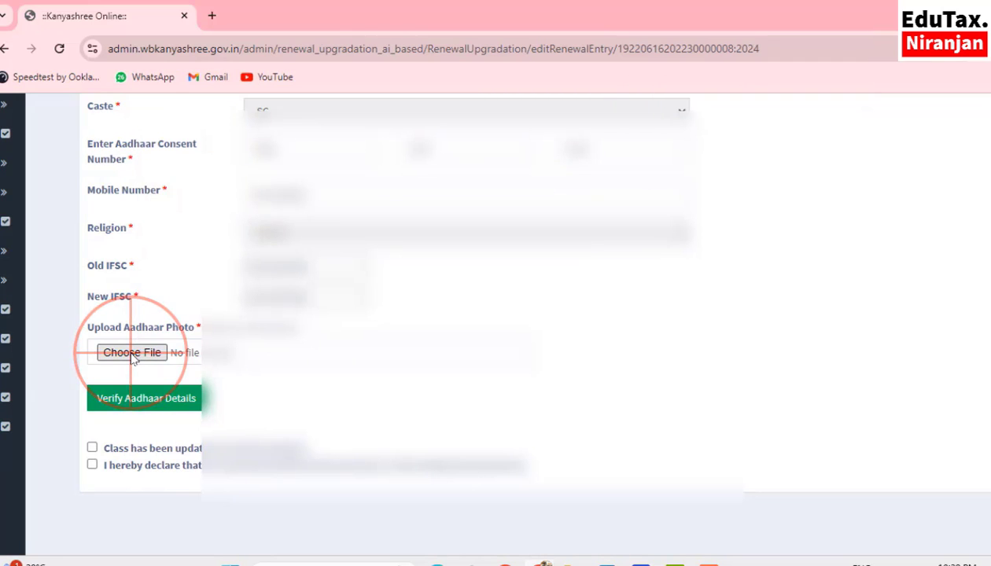
pyautogui.scroll(-6, 203, 242)
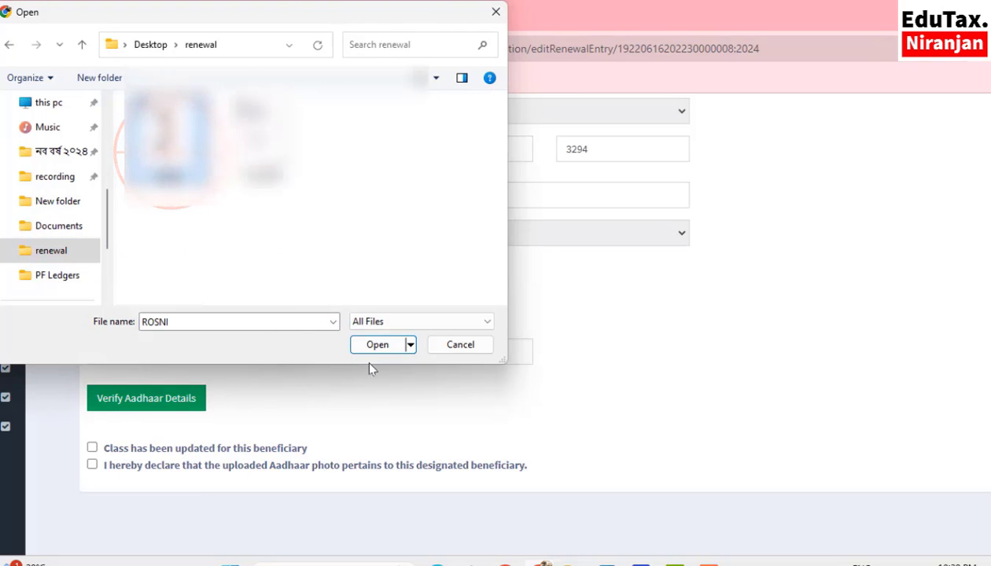
pyautogui.click(375, 344)
pyautogui.scroll(-1, 388, 356)
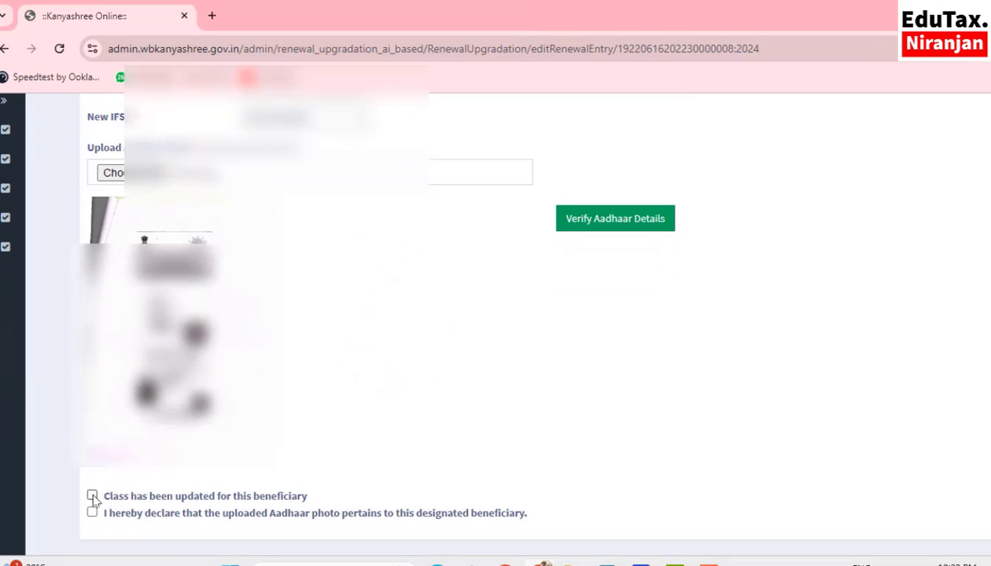
# Confirm the class update and the Aadhaar photo declaration, and start verification of the Aadhaar details.
pyautogui.click(92, 496)
pyautogui.click(92, 512)
pyautogui.click(606, 225)
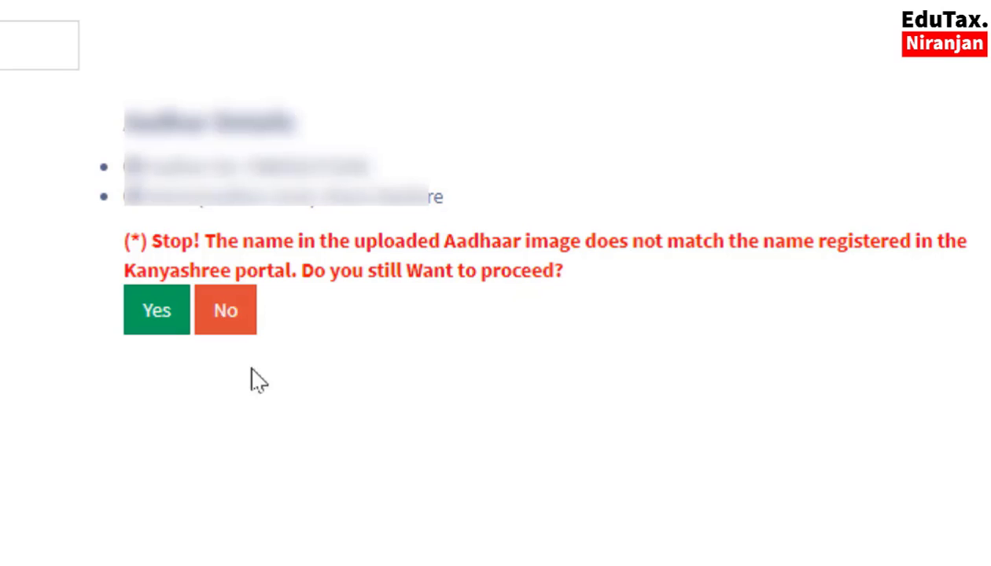
# Proceed despite the name mismatch, adding a remark that the school declares both name spellings are the same person, and submit for text verification.
pyautogui.click(162, 311)
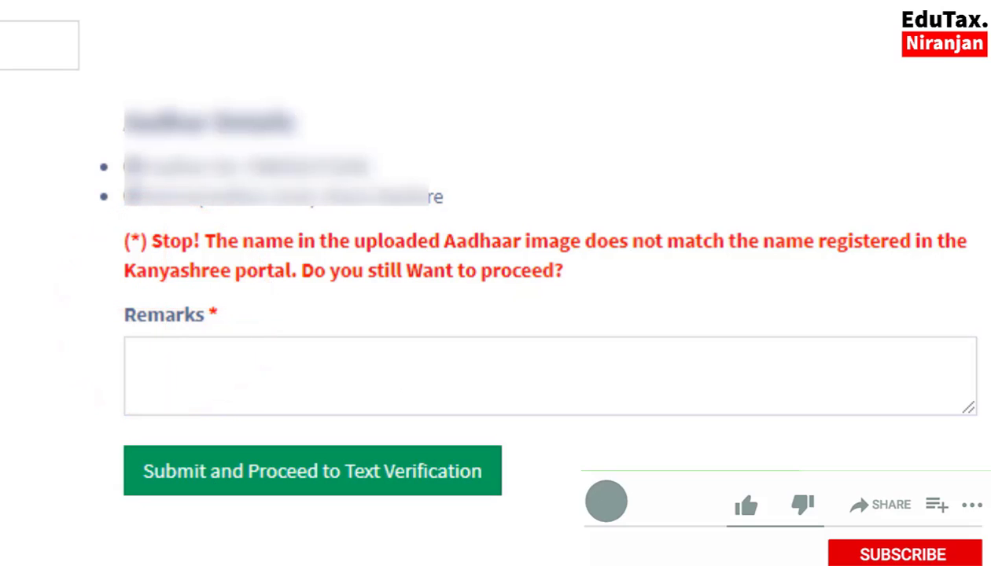
pyautogui.click(208, 369)
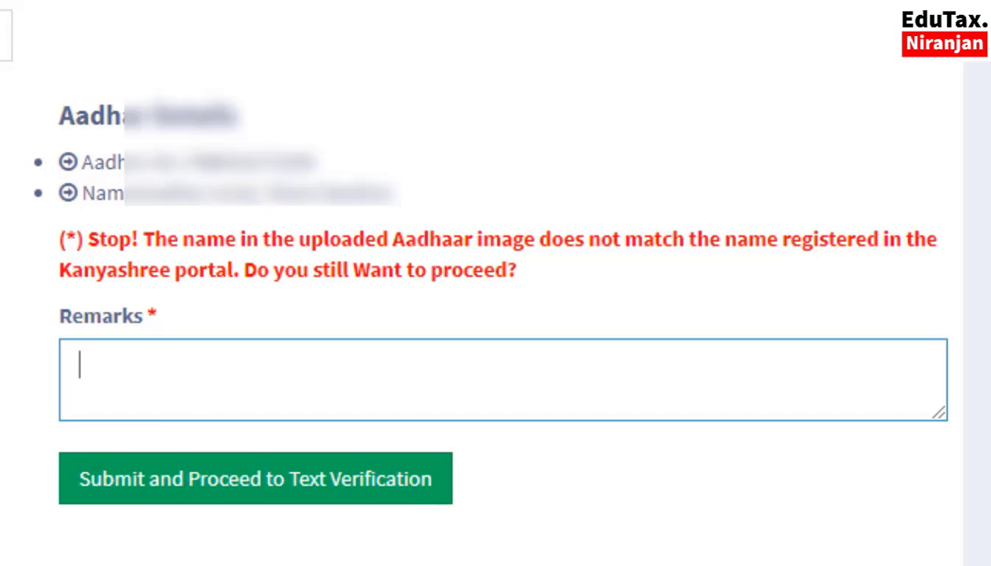
pyautogui.hotkey('ctrl', 'v')
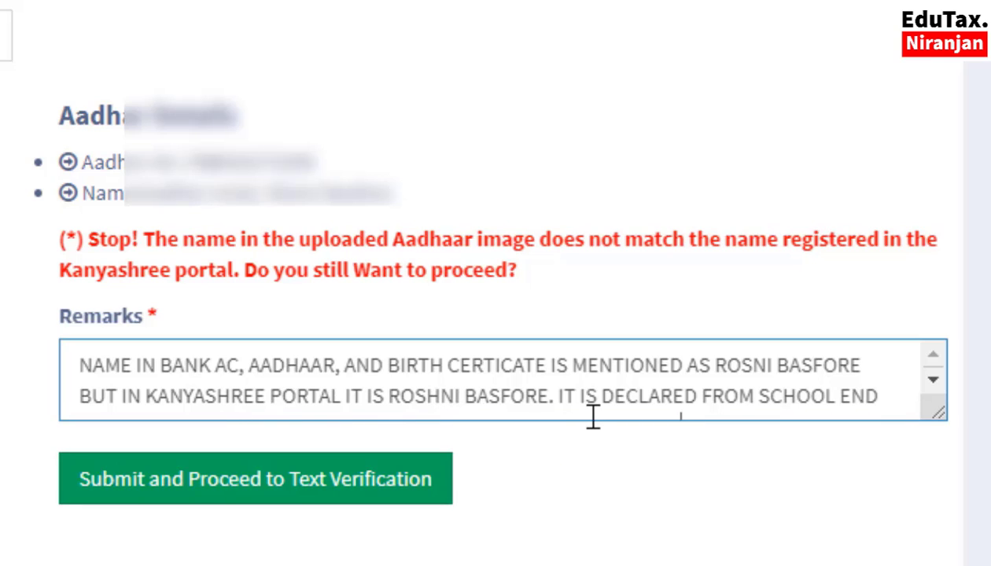
pyautogui.scroll(-1, 702, 396)
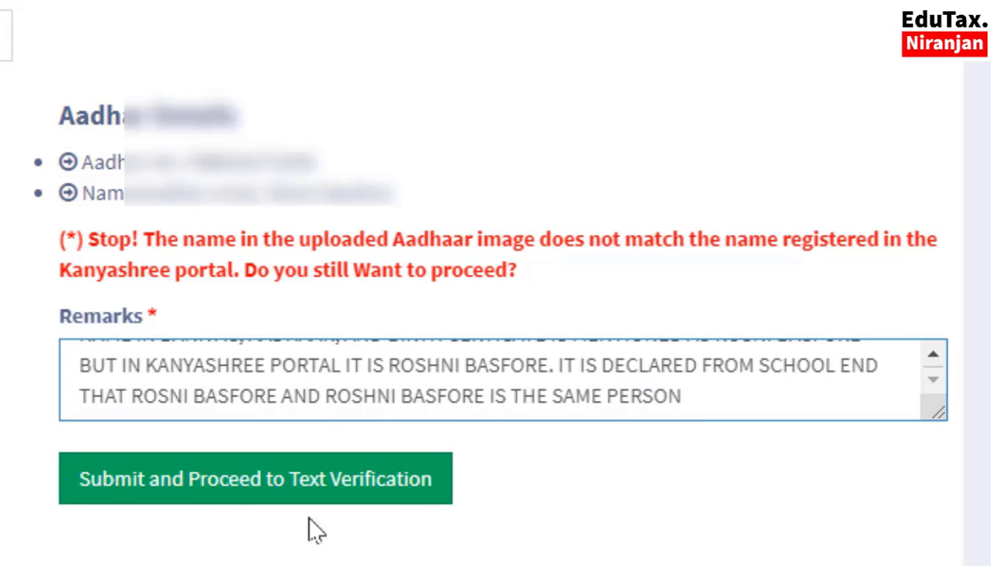
pyautogui.click(195, 494)
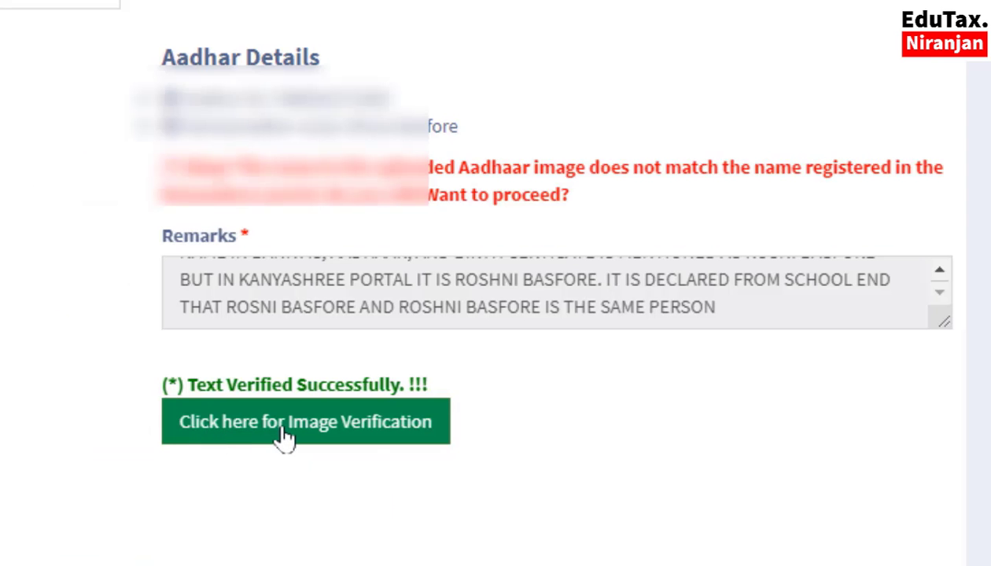
# Run the Aadhaar image verification, and update and approve this applicant's renewal entry.
pyautogui.click(283, 440)
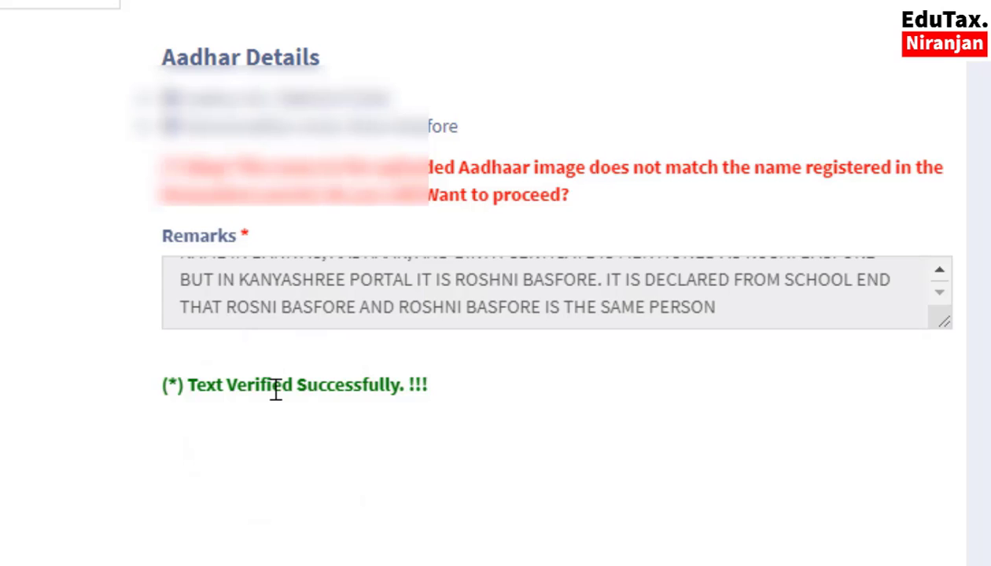
pyautogui.scroll(-3, 315, 417)
pyautogui.click(823, 543)
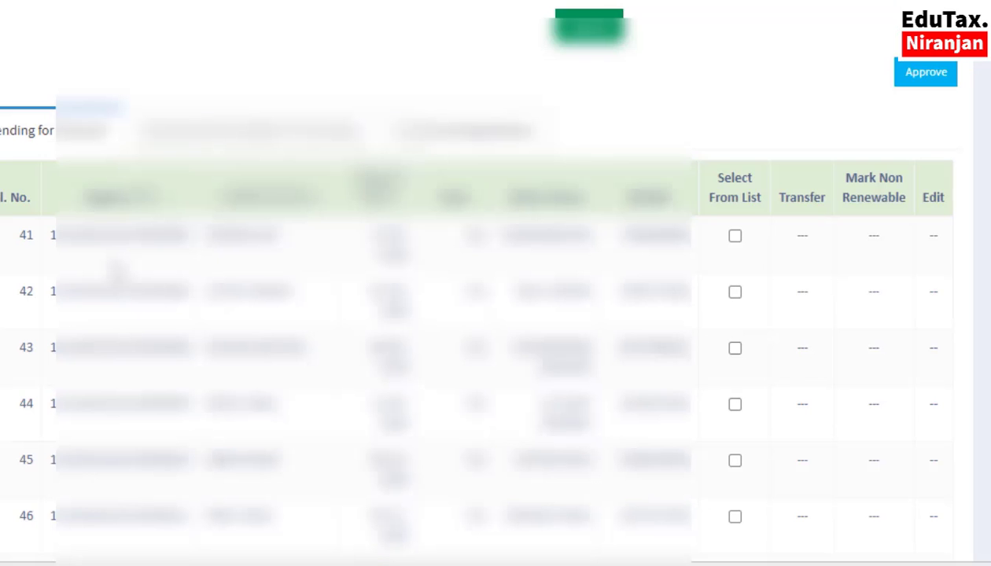
# Examine page 3 of the renewal list to check which applicants are selectable and which still need edits.
pyautogui.scroll(-2, 120, 271)
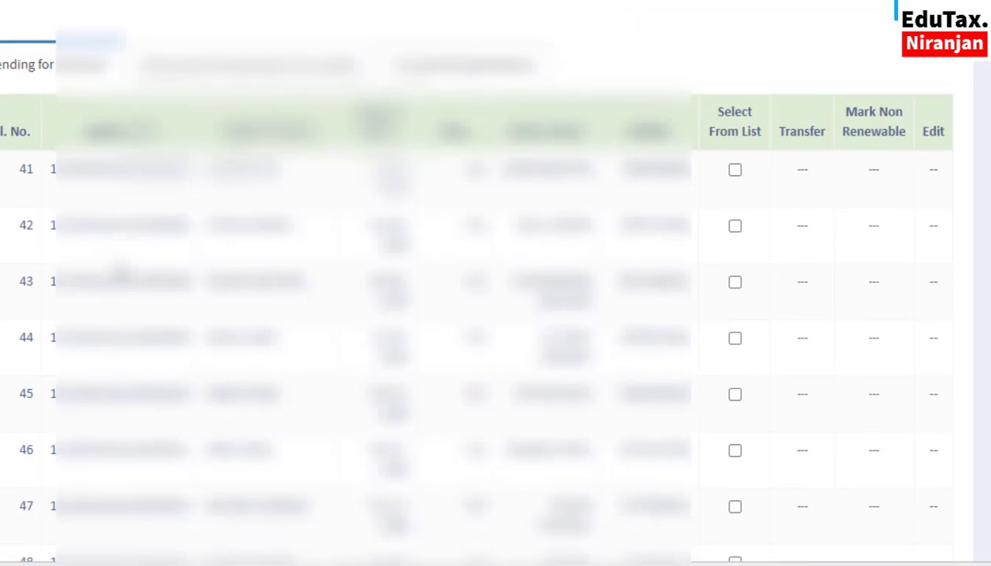
pyautogui.scroll(-2, 126, 213)
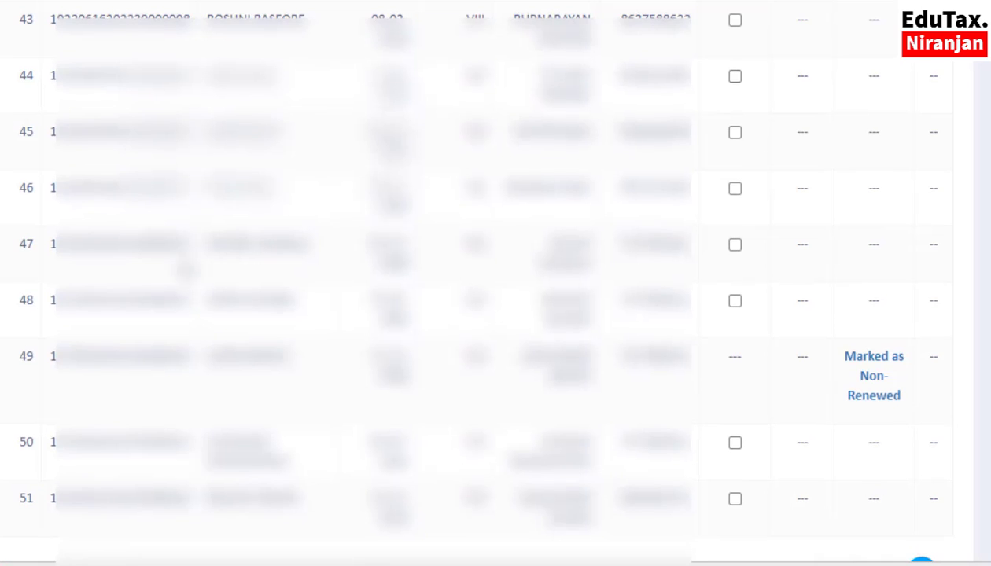
pyautogui.scroll(-1, 293, 327)
pyautogui.scroll(2, 635, 366)
pyautogui.scroll(4, 609, 365)
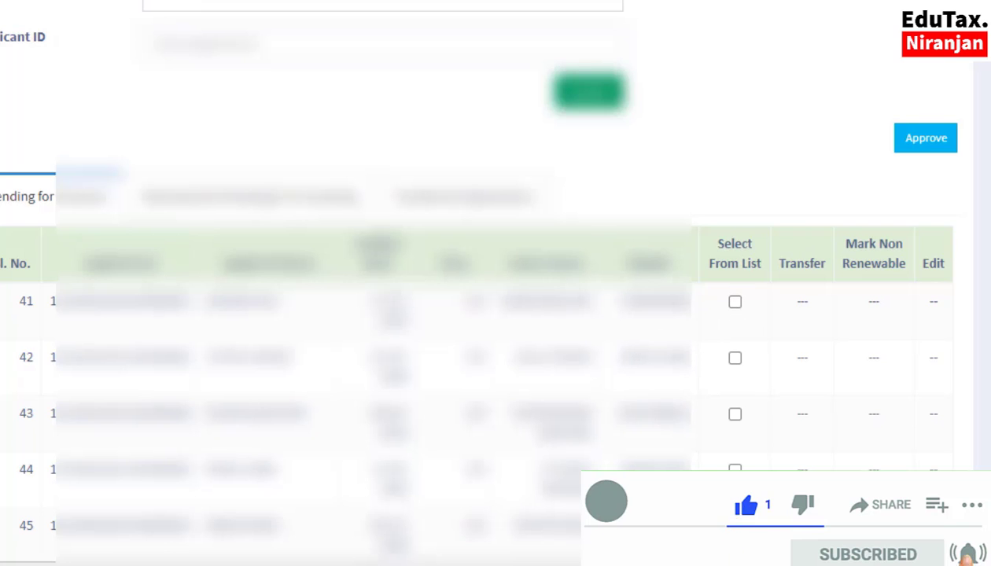
pyautogui.scroll(1, 735, 314)
pyautogui.scroll(1, 735, 315)
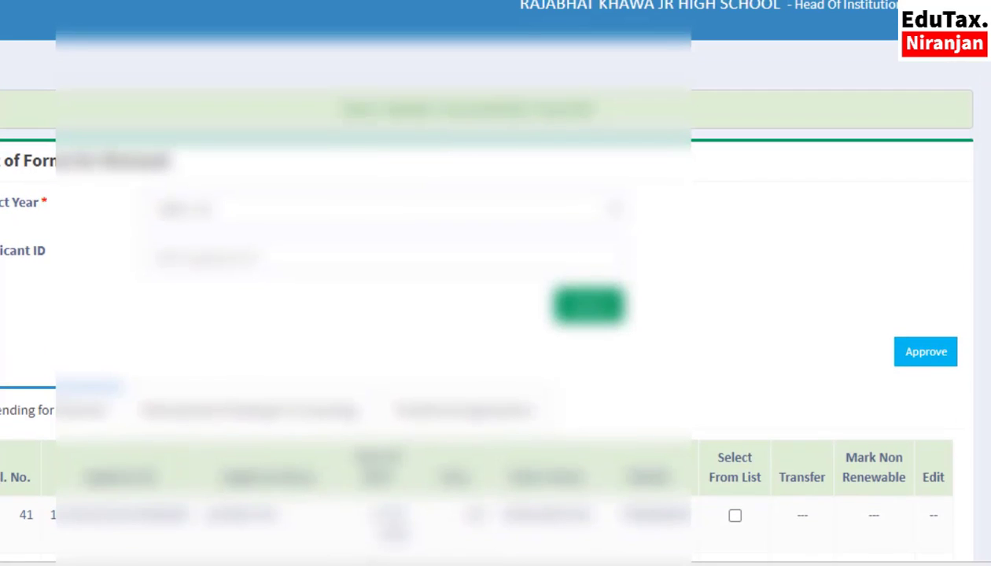
pyautogui.scroll(-3, 582, 356)
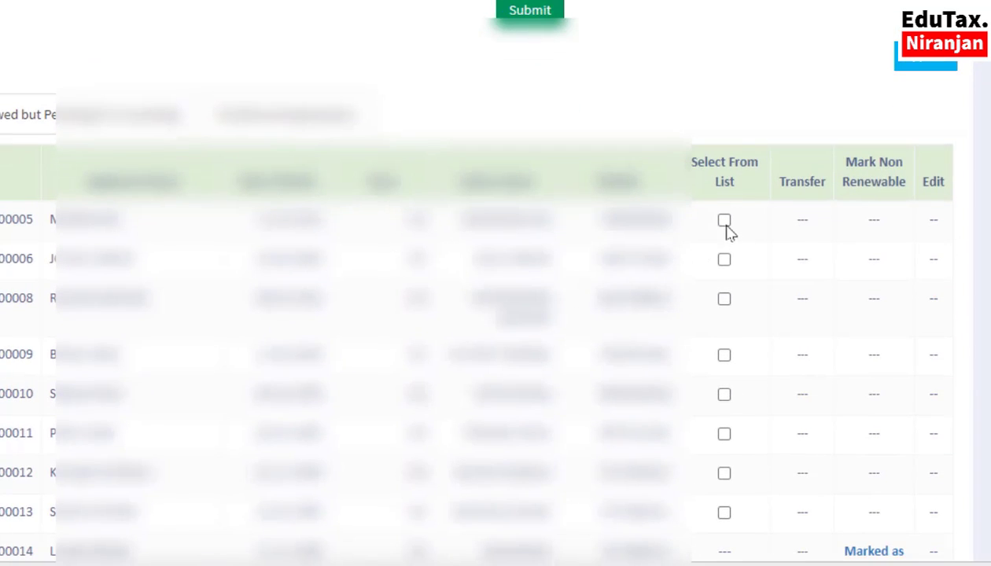
# Select all the renewable applicants on page 3 of the list, leaving out the one marked as non-renewed.
pyautogui.click(723, 221)
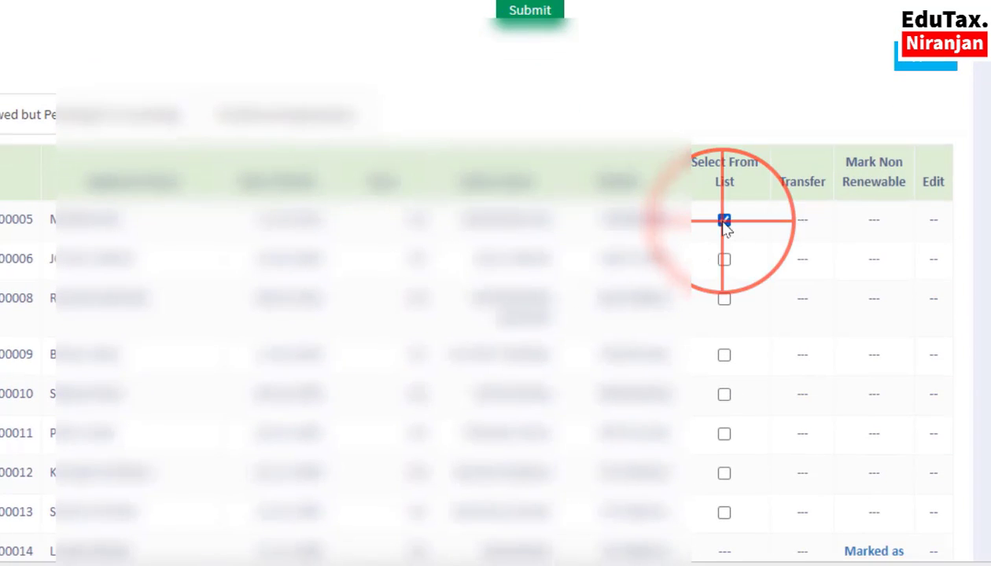
pyautogui.click(723, 259)
pyautogui.click(723, 299)
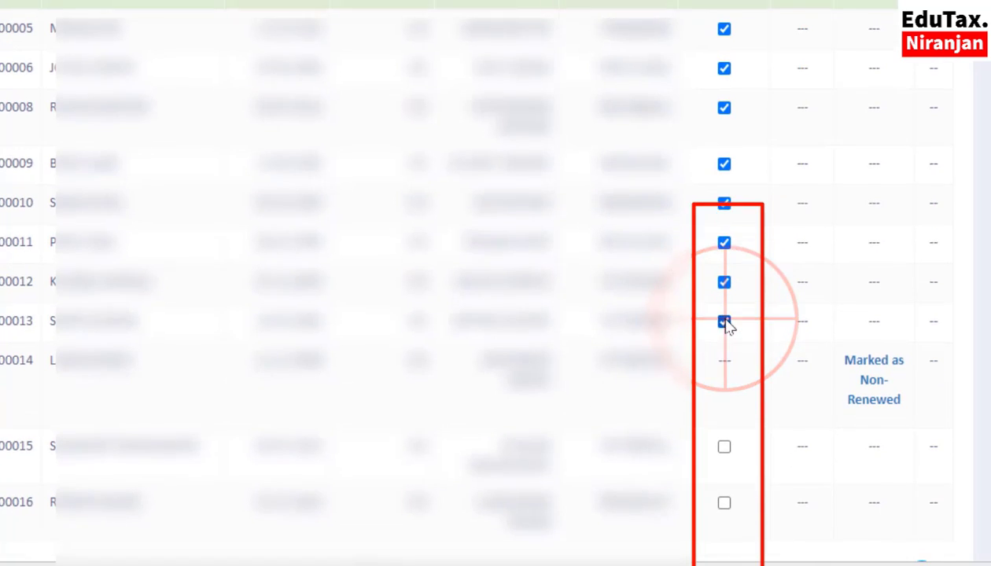
pyautogui.scroll(-1, 727, 322)
pyautogui.scroll(-1, 727, 327)
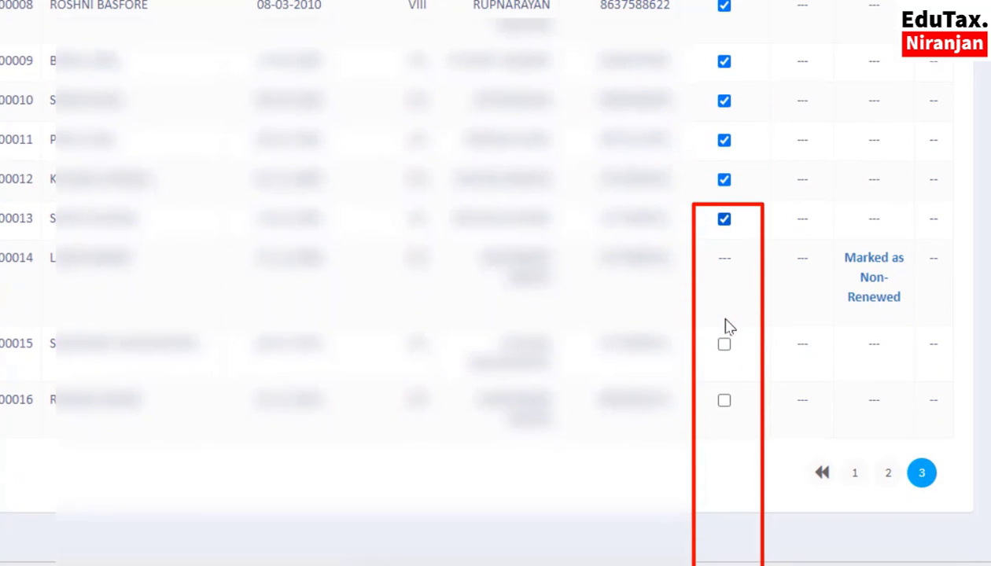
pyautogui.click(724, 344)
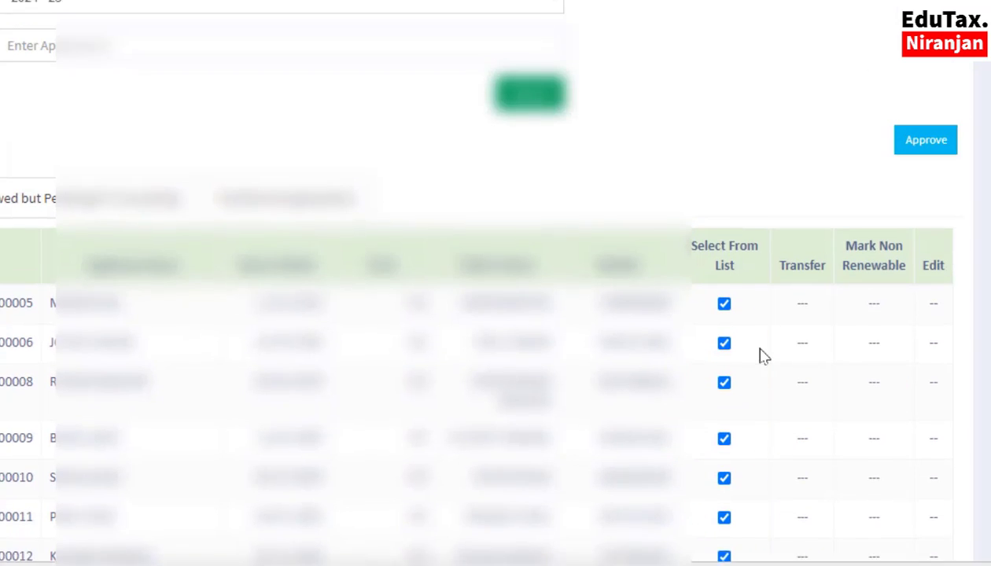
# Approve the selected applicants and confirm their renewal.
pyautogui.scroll(1, 761, 346)
pyautogui.click(920, 163)
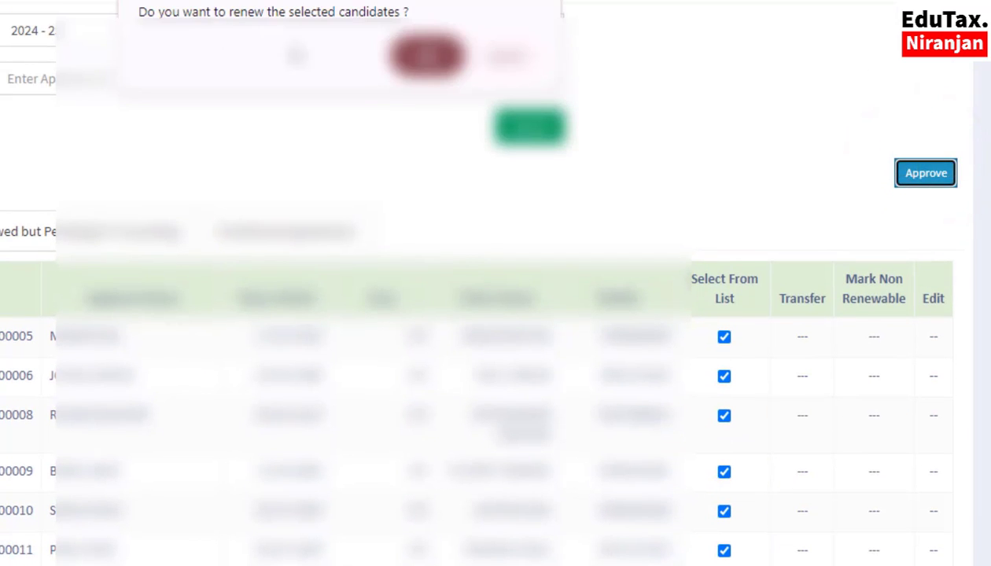
pyautogui.click(423, 62)
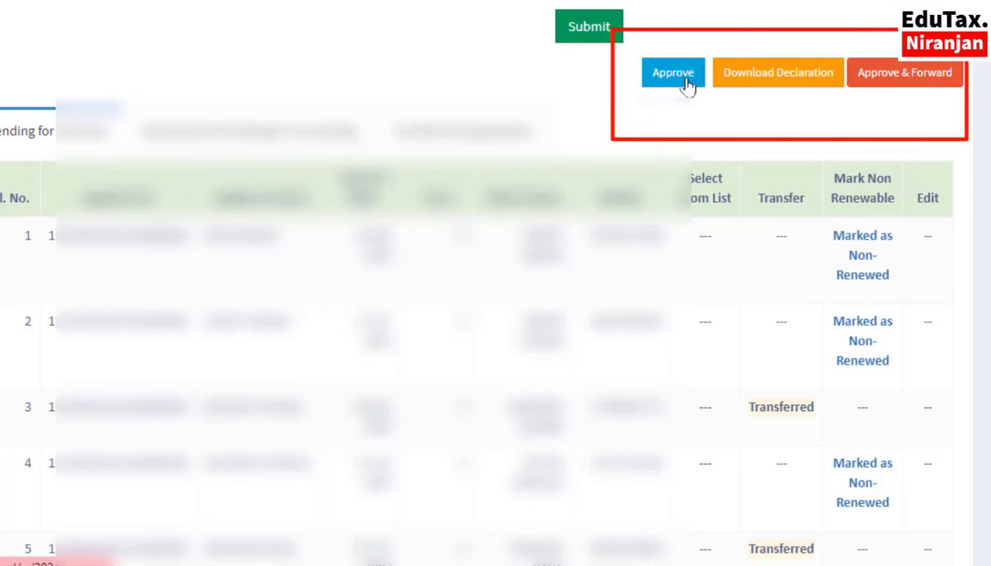
# Download the renewal declaration, review its applicant table and Head of Institution certification, and return to the renewal list.
pyautogui.click(751, 79)
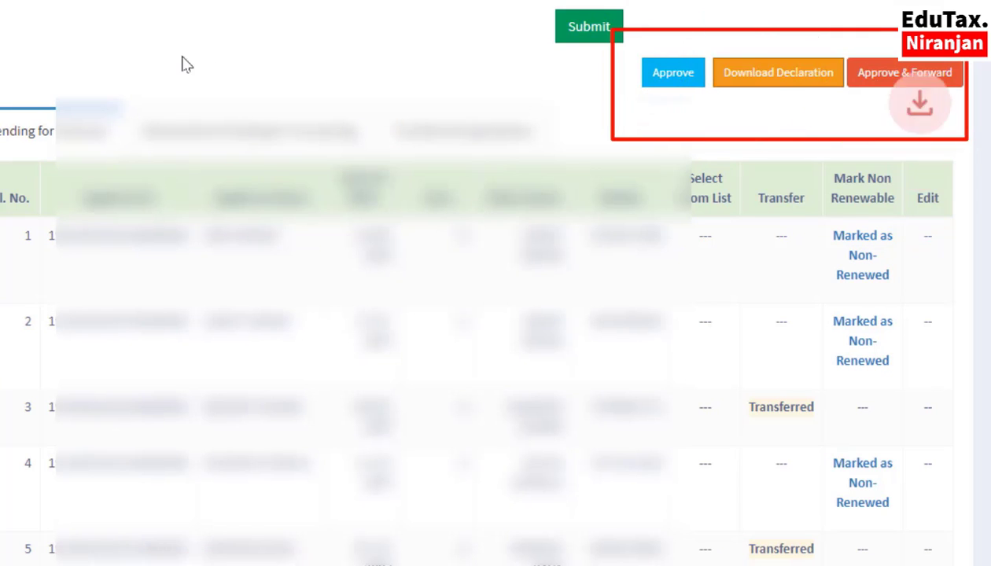
pyautogui.click(829, 71)
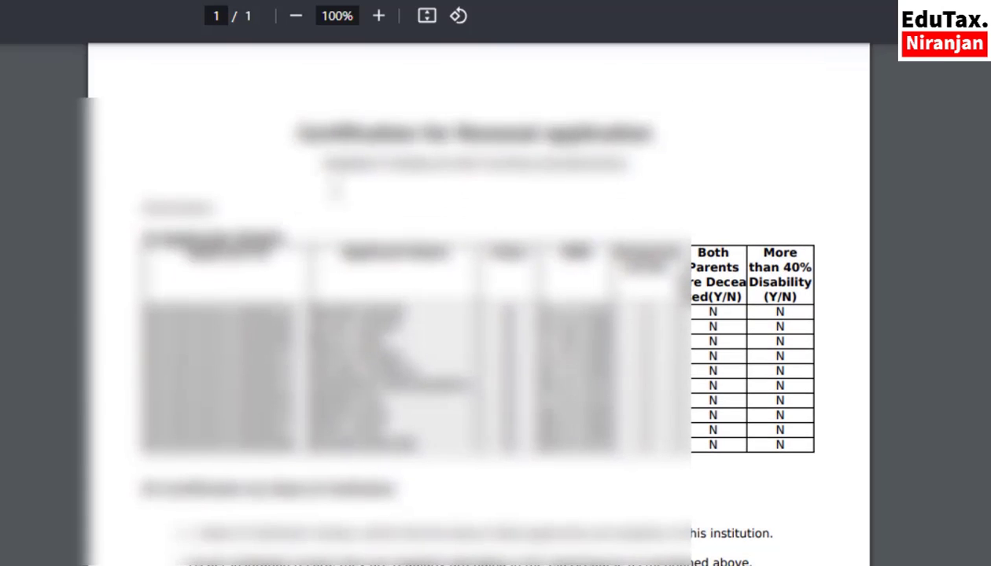
pyautogui.scroll(-2, 478, 315)
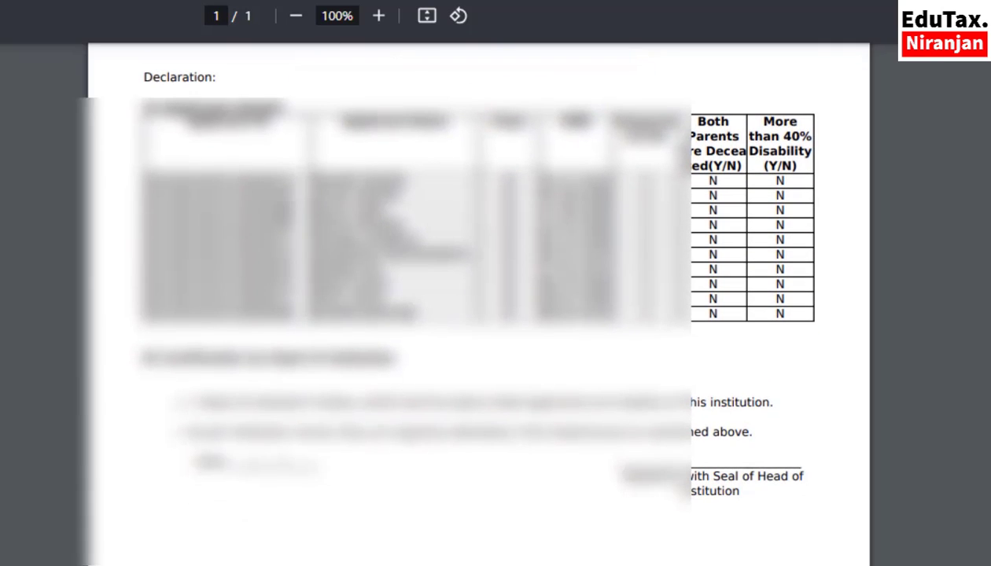
pyautogui.scroll(-2, 584, 415)
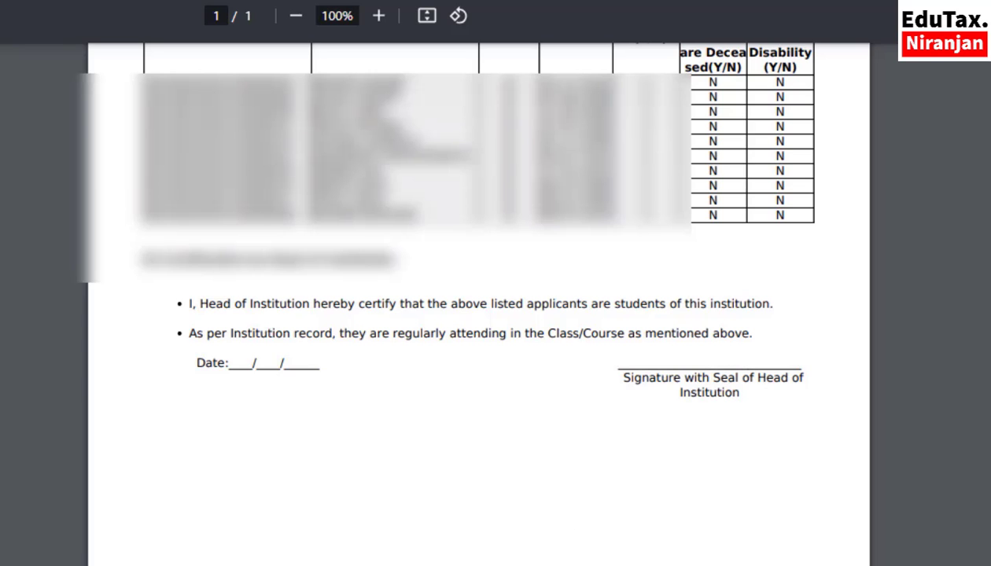
pyautogui.click(334, 535)
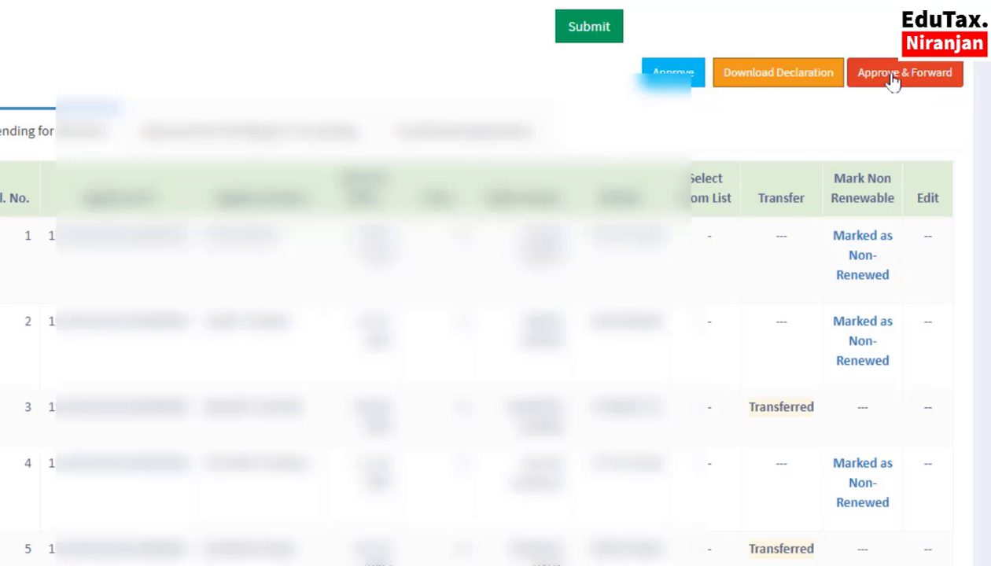
# Try the Approve & Forward dialog, ticking the declaration upload and the BDO/SDO/DSW forwarding consent, and cancel without forwarding.
pyautogui.click(892, 74)
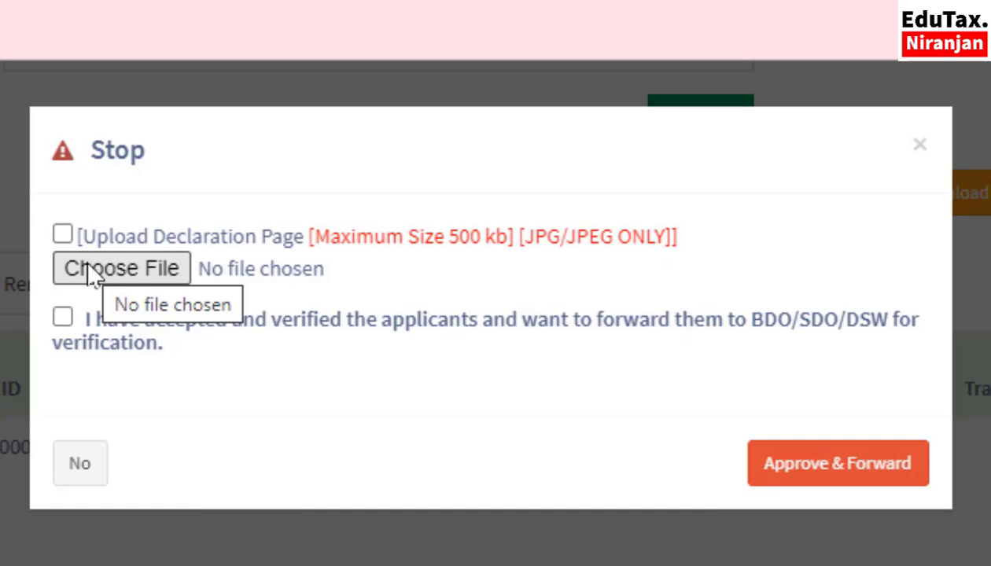
pyautogui.click(63, 230)
pyautogui.click(66, 316)
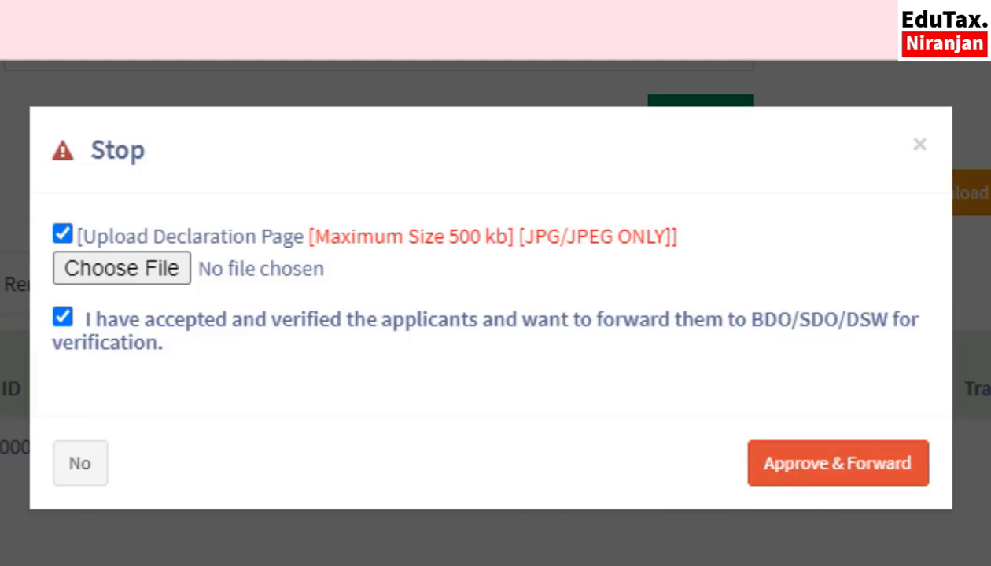
pyautogui.click(81, 464)
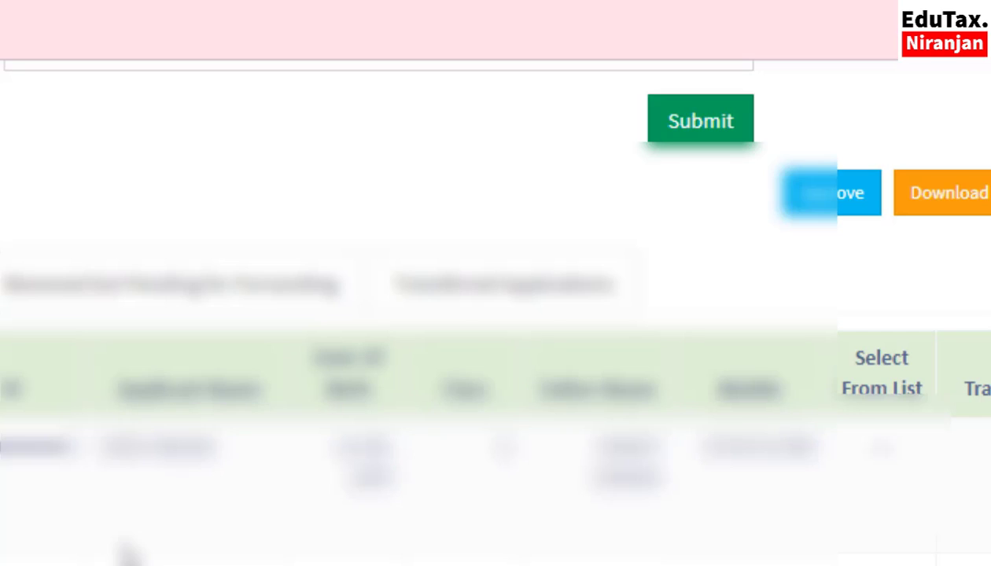
# Examine the first page of the renewal list for applicants who still need a transfer, non-renewable mark or edit.
pyautogui.scroll(-5, 130, 555)
pyautogui.scroll(-4, 126, 554)
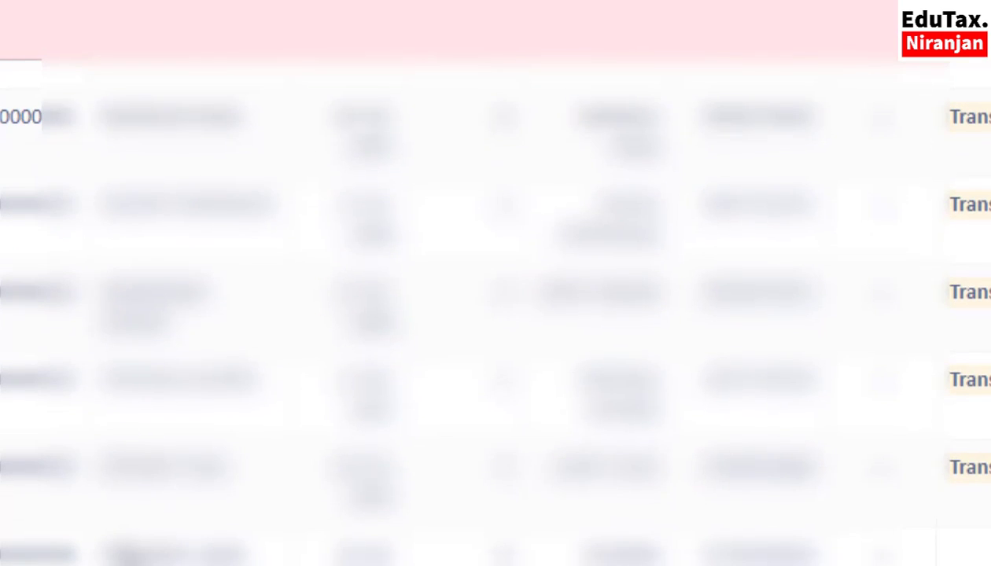
pyautogui.scroll(-5, 126, 541)
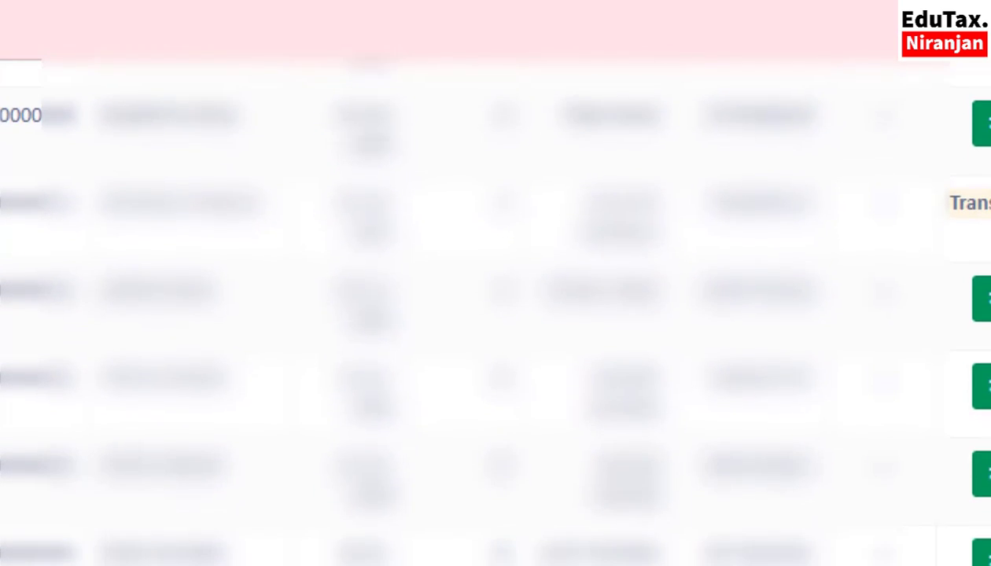
pyautogui.scroll(3, 395, 506)
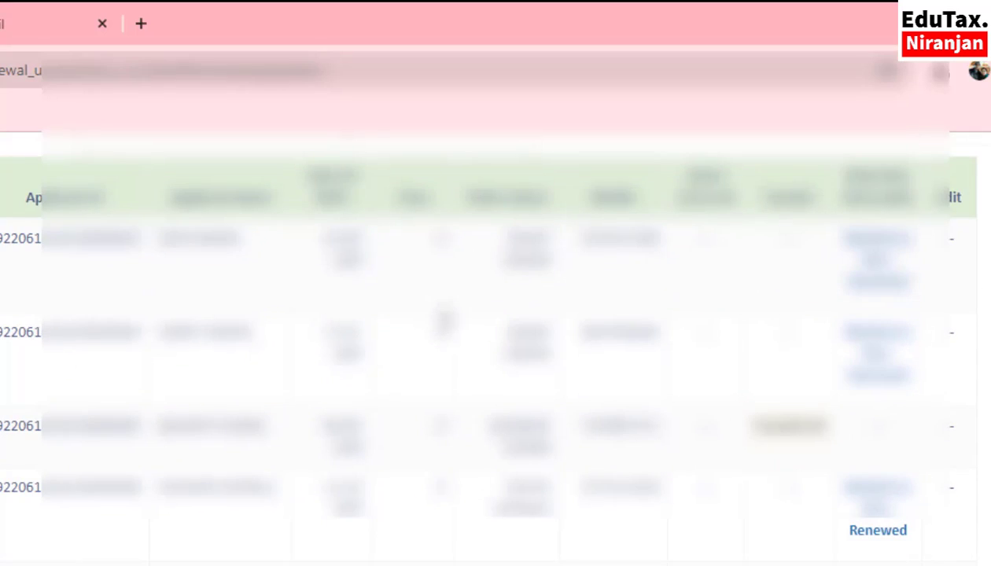
pyautogui.scroll(-4, 445, 316)
pyautogui.scroll(-10, 445, 315)
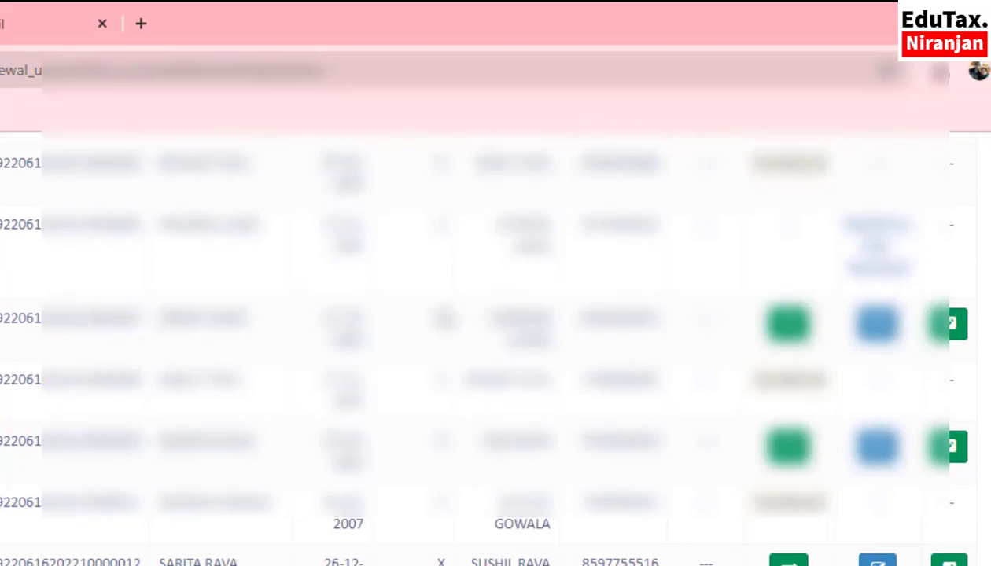